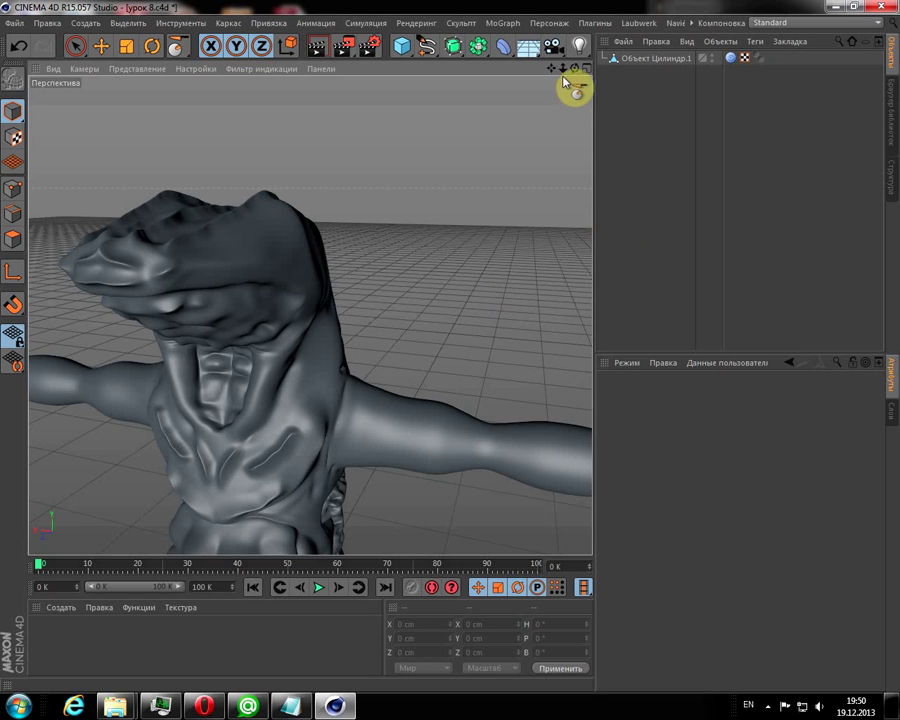
Add a sphere primitive with a 100 cm radius beside the sculpted creature model
mouse_move(578, 68)
left_mouse_down()
mouse_move(540, 84)
mouse_move(453, 91)
mouse_move(548, 185)
mouse_move(556, 281)
mouse_move(544, 201)
mouse_move(415, 62)
left_mouse_up()
left_click(402, 45)
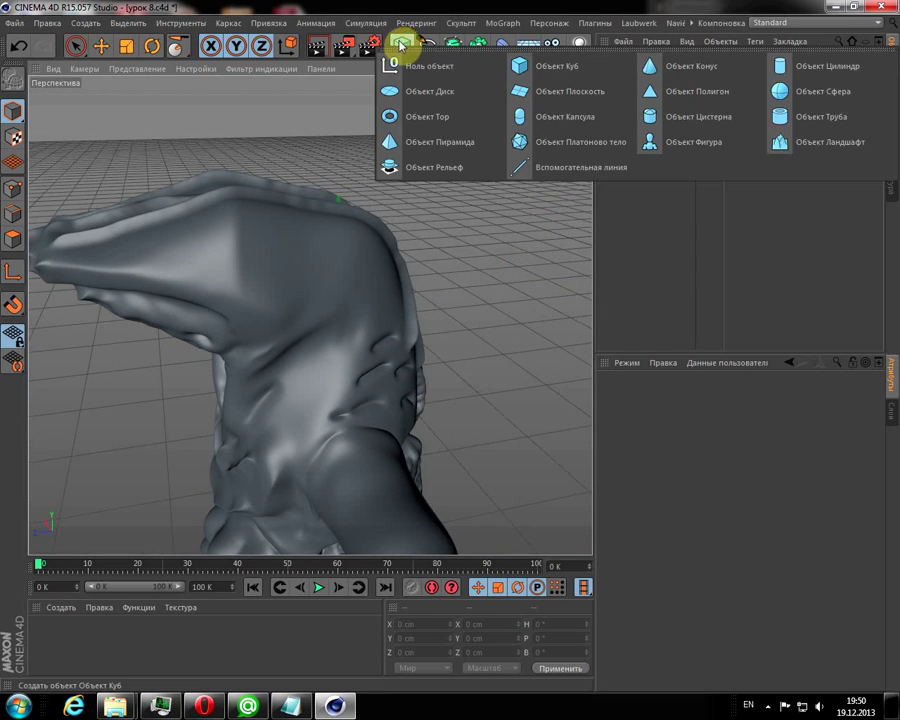
left_click(777, 93)
scroll(455, 209, "down", 3)
scroll(458, 210, "down", 3)
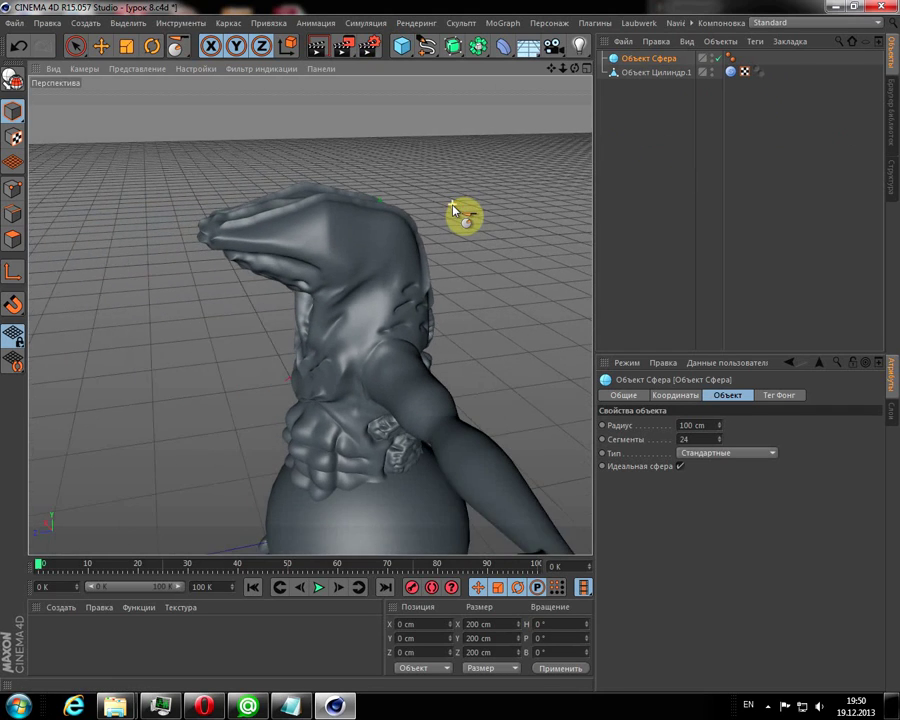
scroll(458, 210, "down", 3)
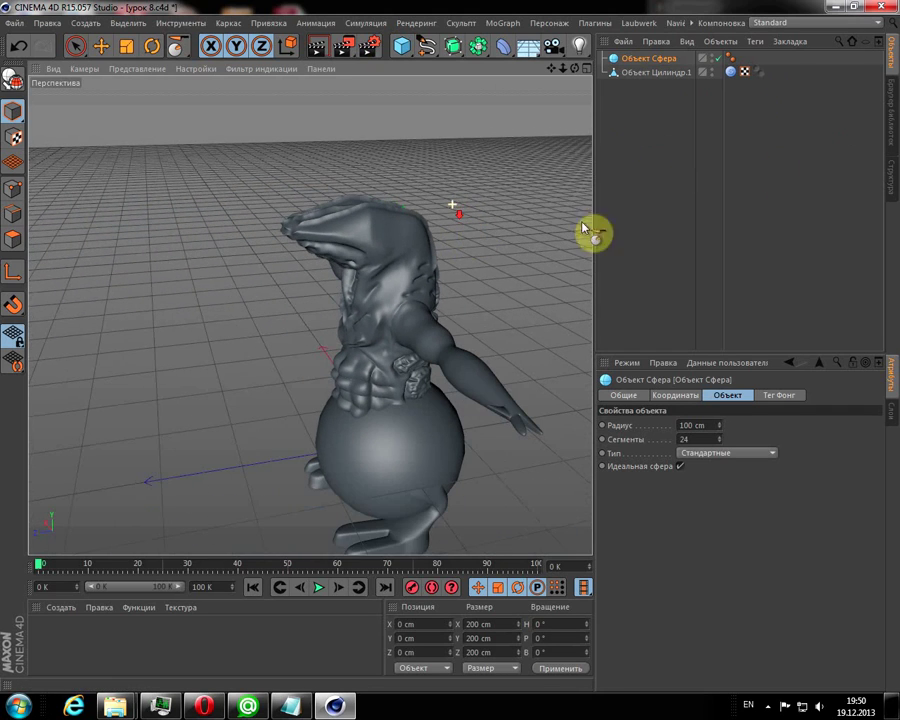
Shrink the sphere to a 6.557 cm radius and place it on the head as an eye
left_click(100, 45)
mouse_move(360, 414)
left_mouse_down()
mouse_move(373, 425)
mouse_move(400, 370)
mouse_move(390, 212)
mouse_move(434, 286)
mouse_move(368, 274)
left_mouse_up()
scroll(397, 222, "up", 5)
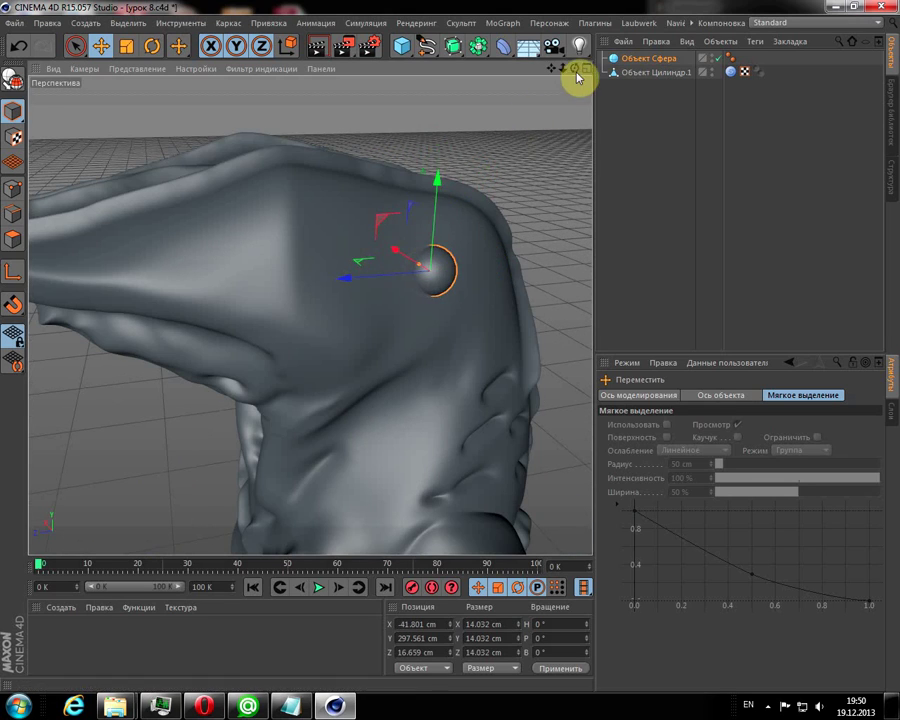
mouse_move(576, 72)
left_mouse_down()
mouse_move(466, 80)
mouse_move(502, 64)
mouse_move(434, 96)
mouse_move(453, 97)
mouse_move(526, 286)
left_mouse_up()
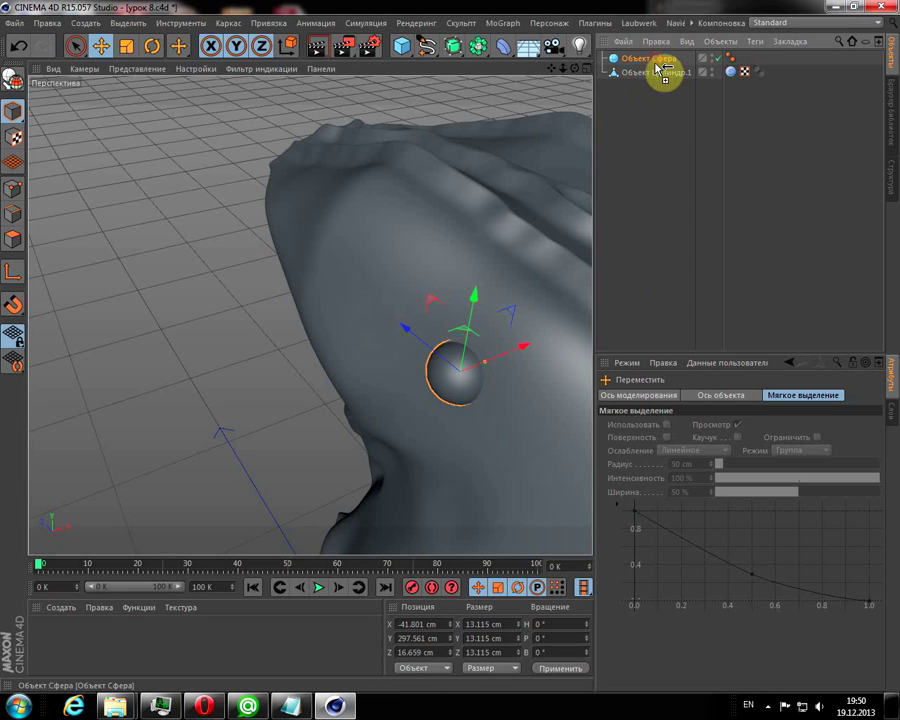
Duplicate the eye sphere and position the copy beside the first eye
left_click_drag(658, 62, 640, 74, "ctrl")
mouse_move(411, 335)
left_mouse_down()
mouse_move(483, 318)
mouse_move(382, 293)
mouse_move(390, 200)
left_mouse_up()
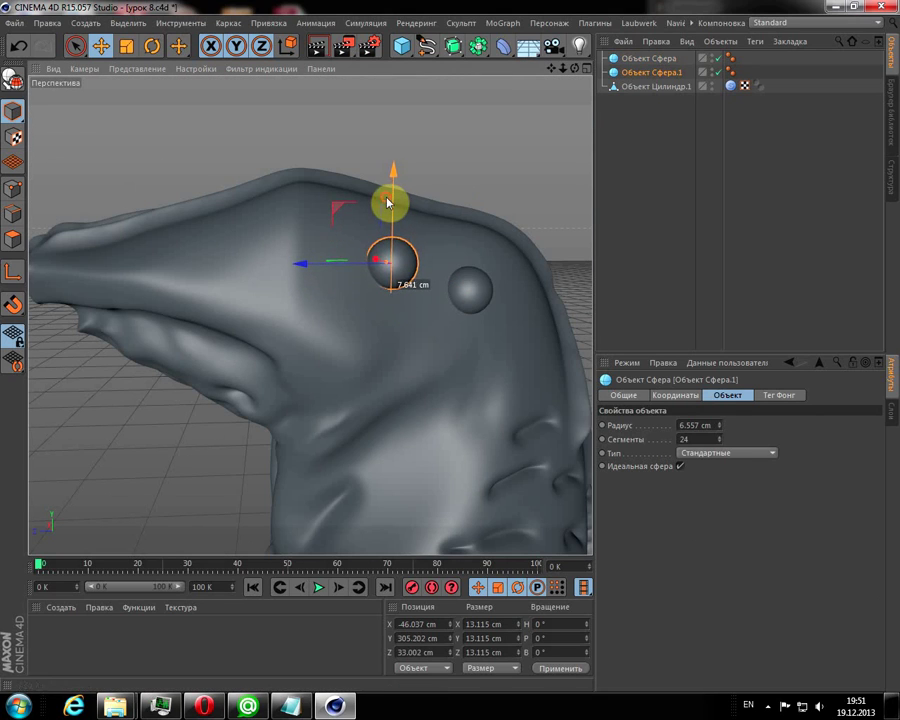
left_click_drag(574, 76, 352, 120, "alt")
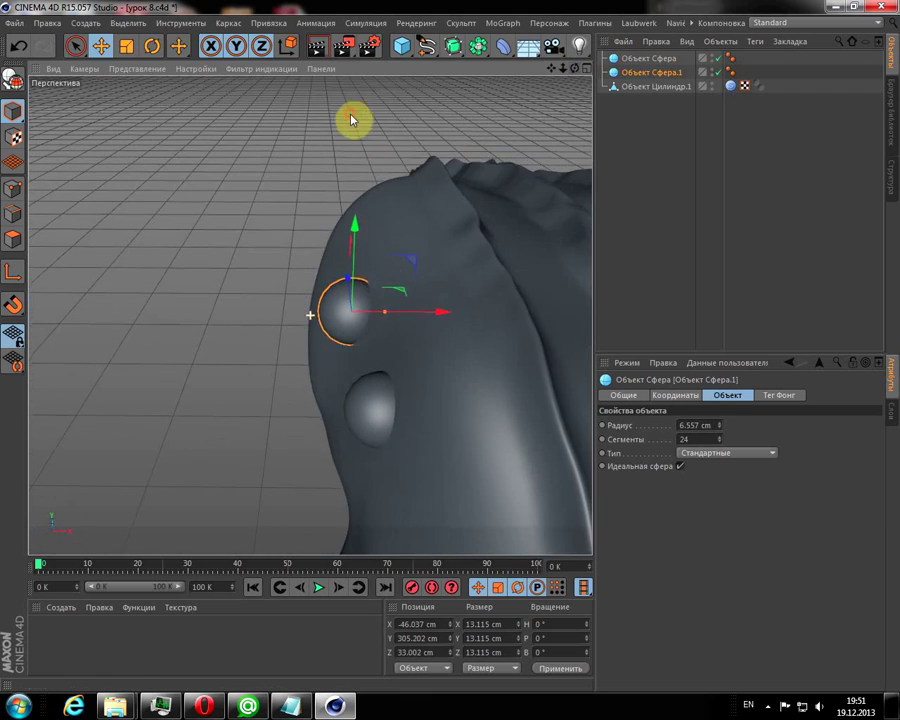
left_click_drag(416, 320, 434, 313)
left_click_drag(576, 110, 884, 237, "alt")
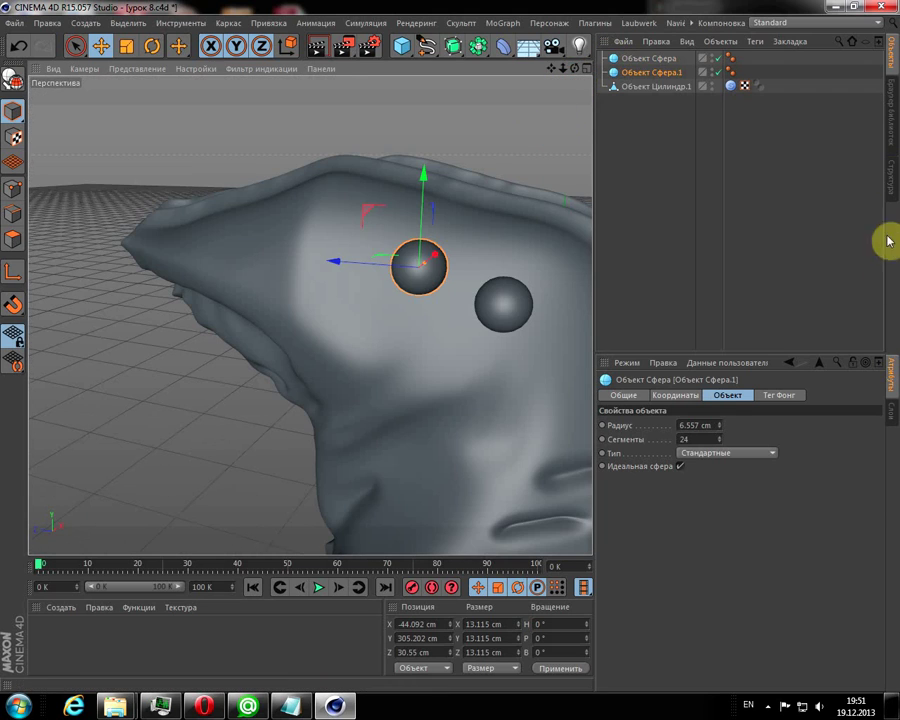
Create a Null object and nest both eye spheres under it
left_click(85, 22)
mouse_move(90, 44)
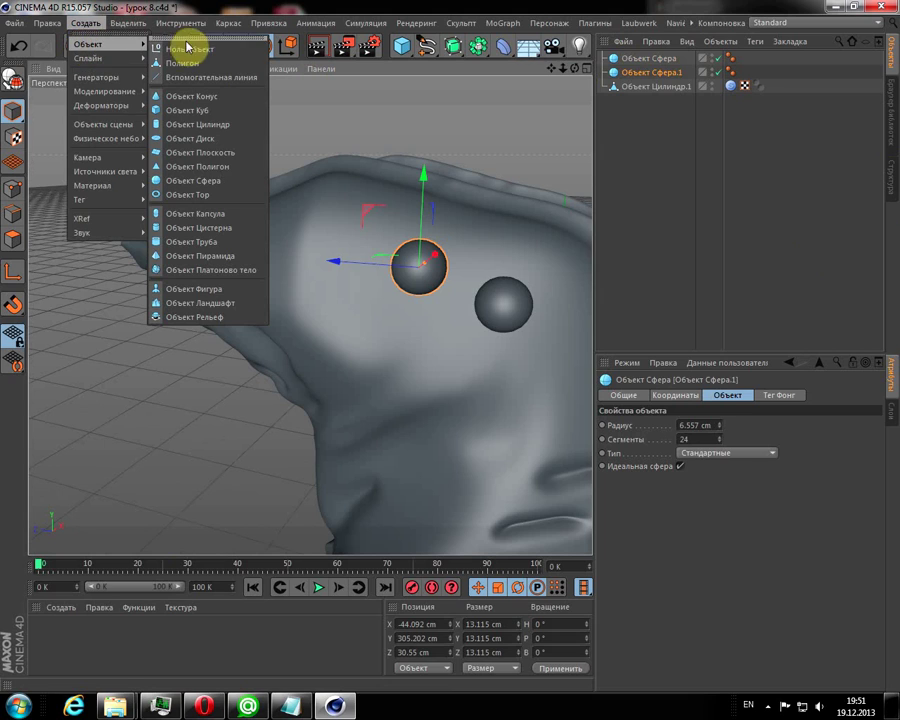
left_click(186, 49)
left_click(647, 75)
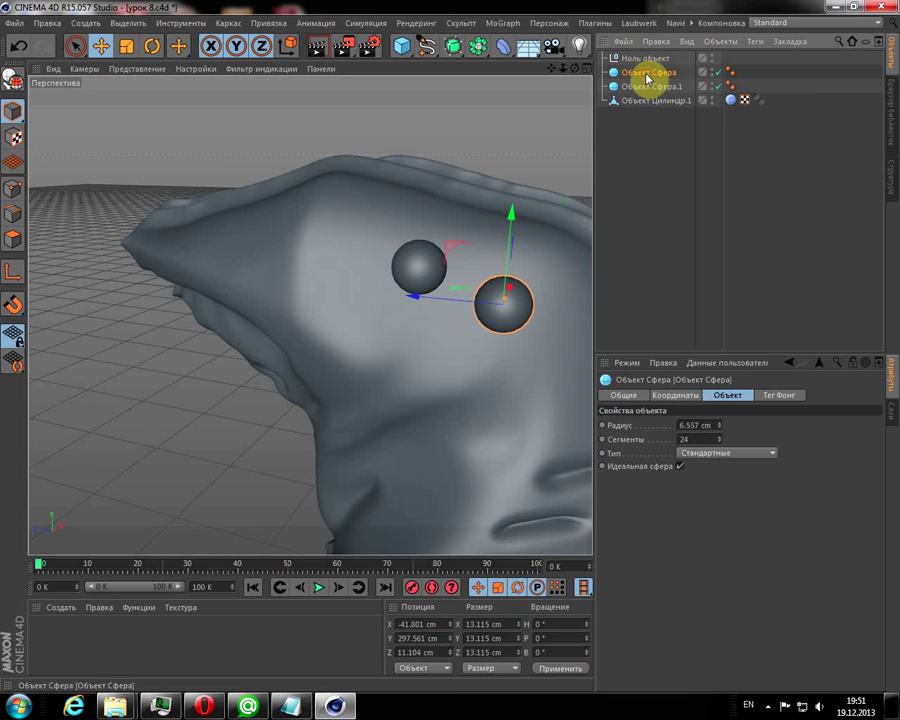
left_click(641, 88, "ctrl")
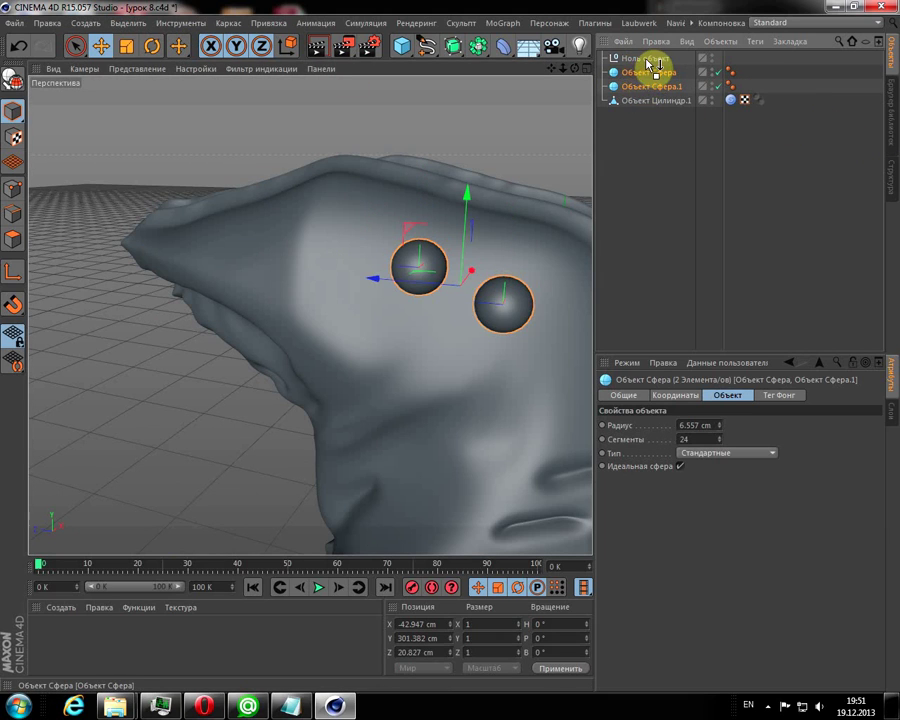
left_click_drag(650, 65, 648, 62)
Create a new material with its colour set to black (RGB 0, 0, 0)
double_click(68, 638)
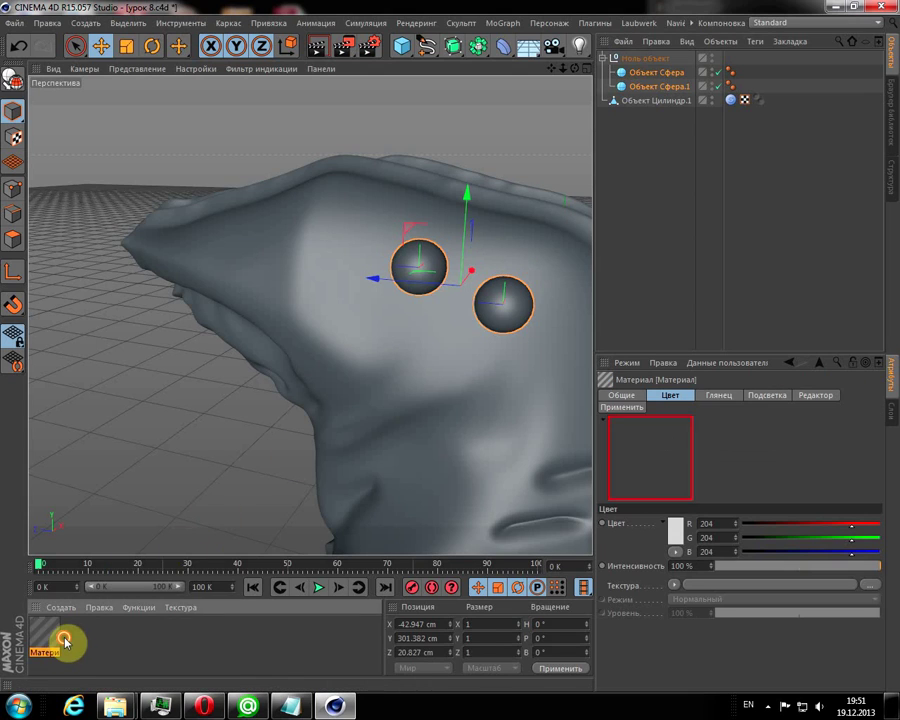
double_click(43, 637)
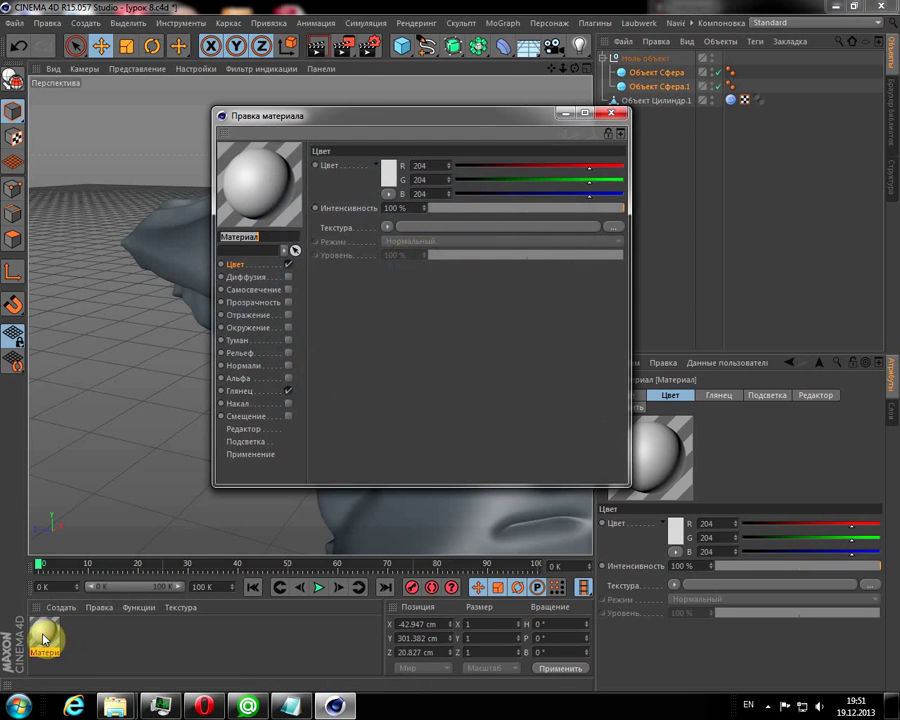
left_click(388, 175)
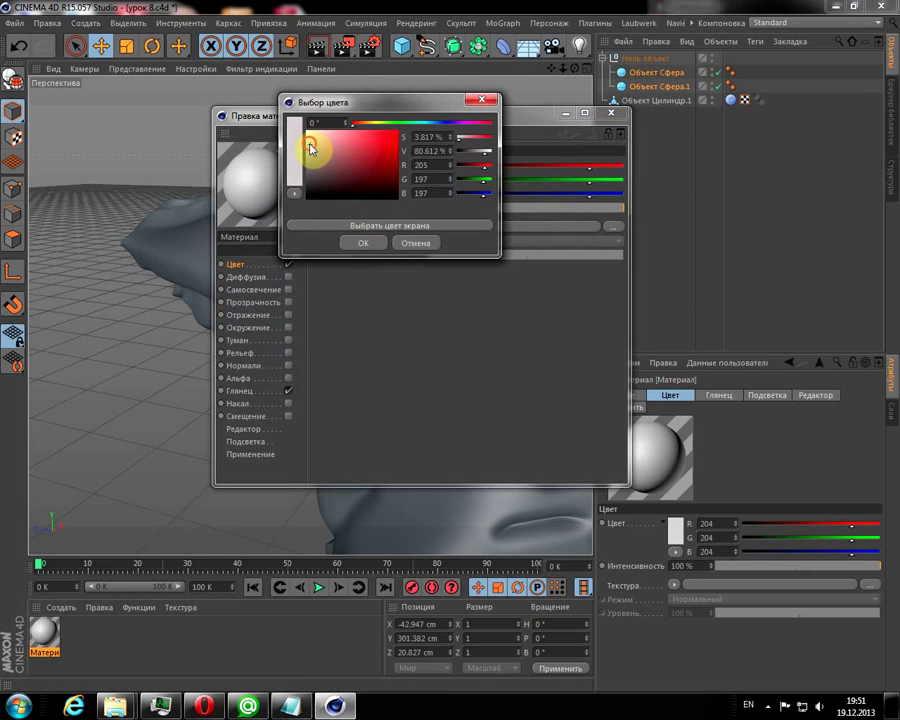
left_click_drag(311, 148, 313, 241)
left_click(358, 244)
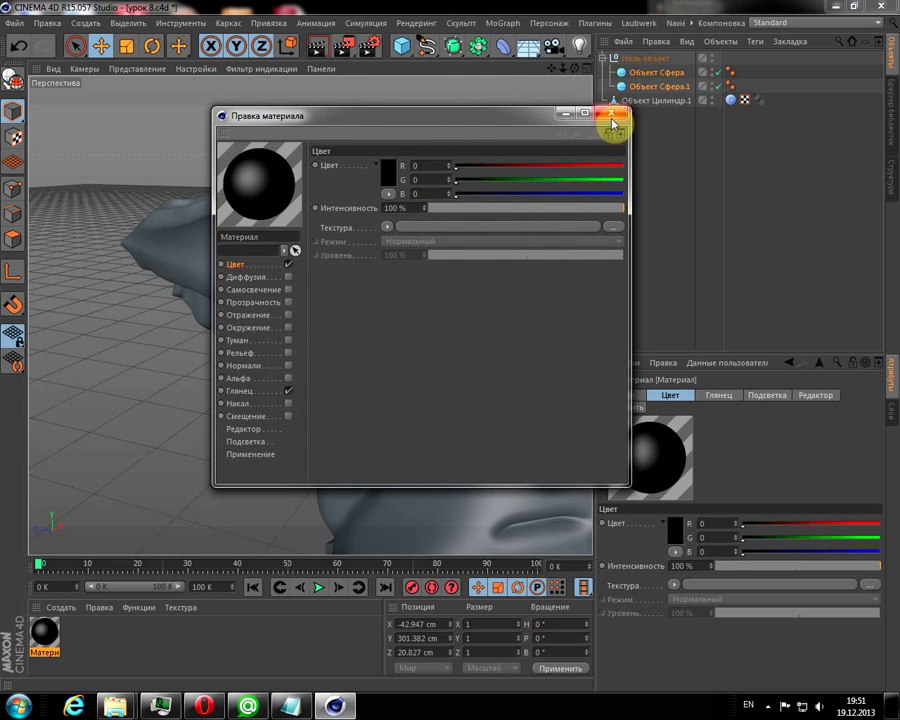
left_click(612, 122)
Apply the black material to both eye spheres and select their null group
mouse_move(45, 632)
left_mouse_down()
mouse_move(423, 488)
mouse_move(660, 78)
mouse_move(650, 84)
left_mouse_up()
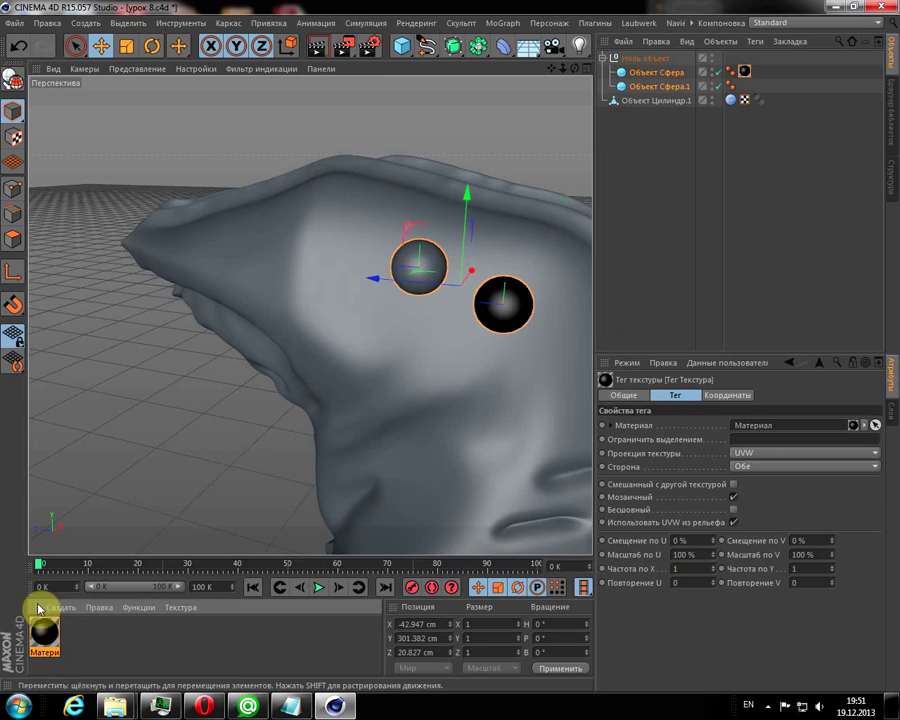
left_click_drag(42, 628, 630, 92)
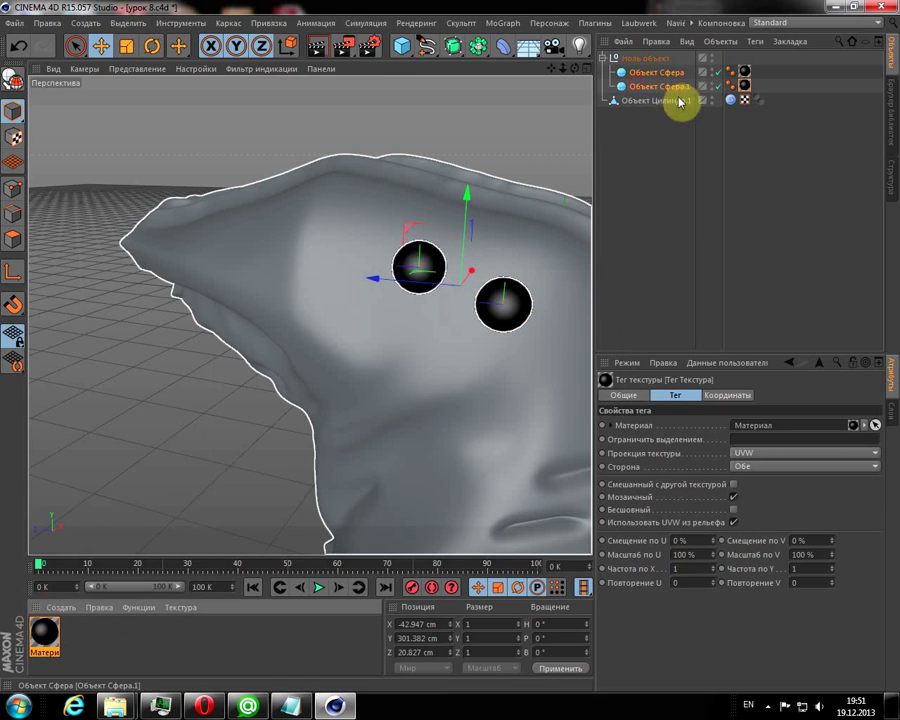
left_click(612, 58)
left_click(603, 58)
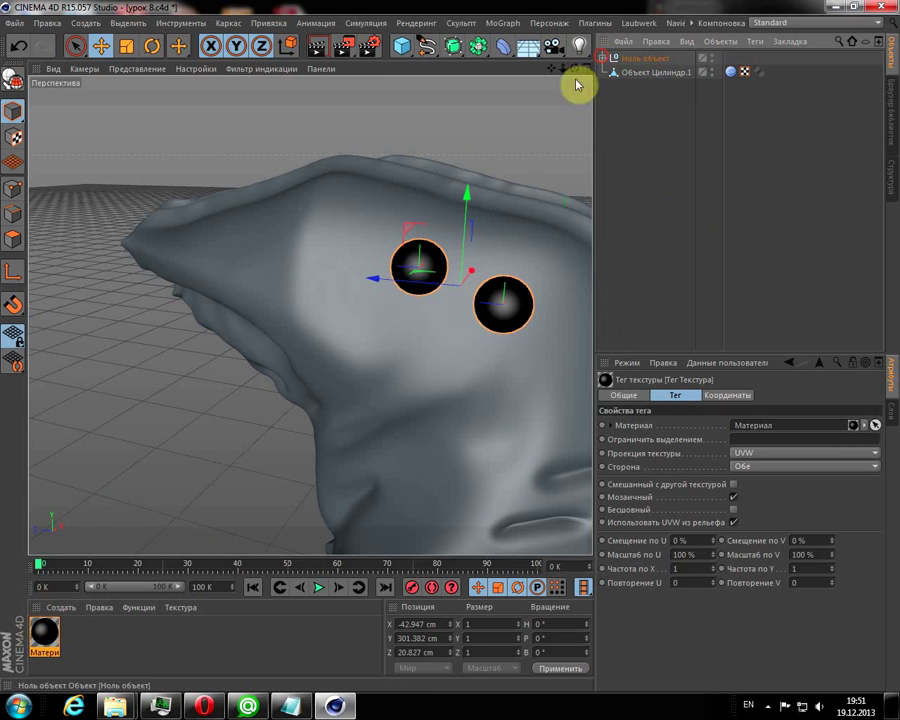
Replace an accidental Array with a Symmetry object (ZY plane) containing the eyes' null
left_click(479, 48)
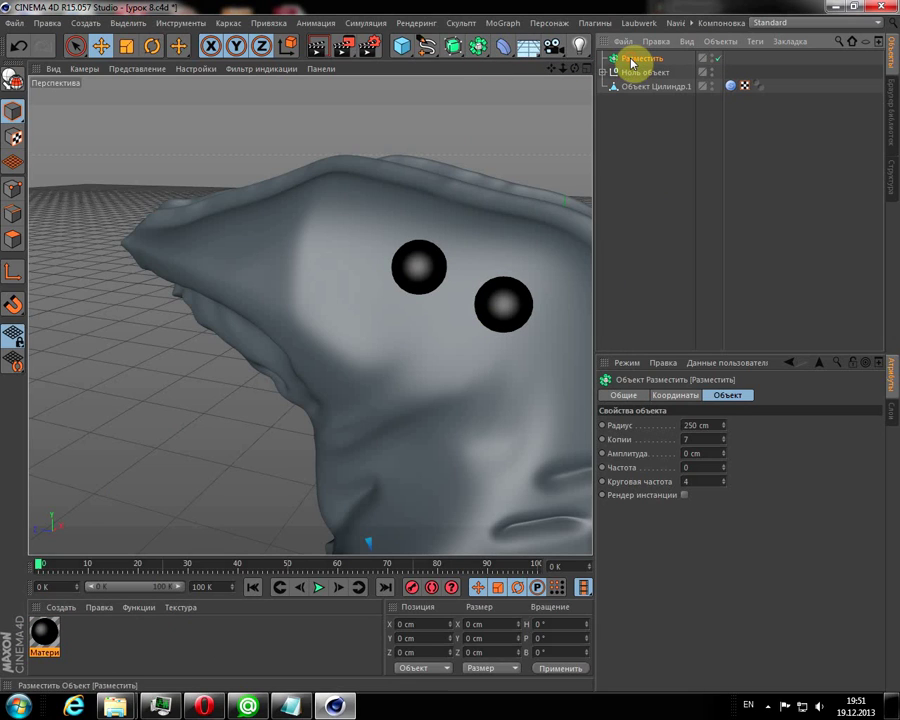
key("Delete")
left_click(478, 46)
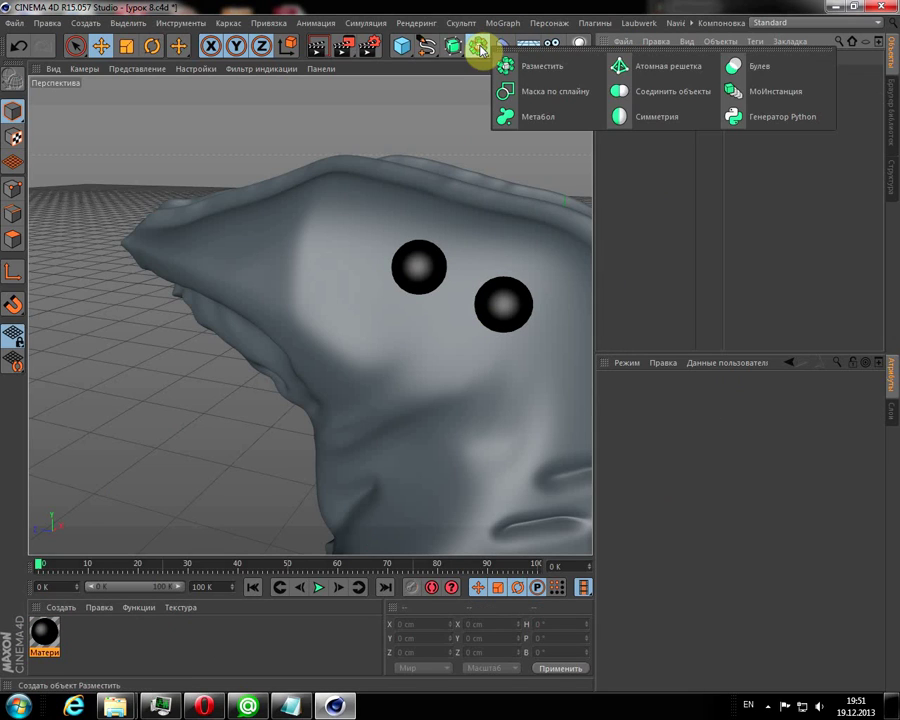
left_click(640, 118)
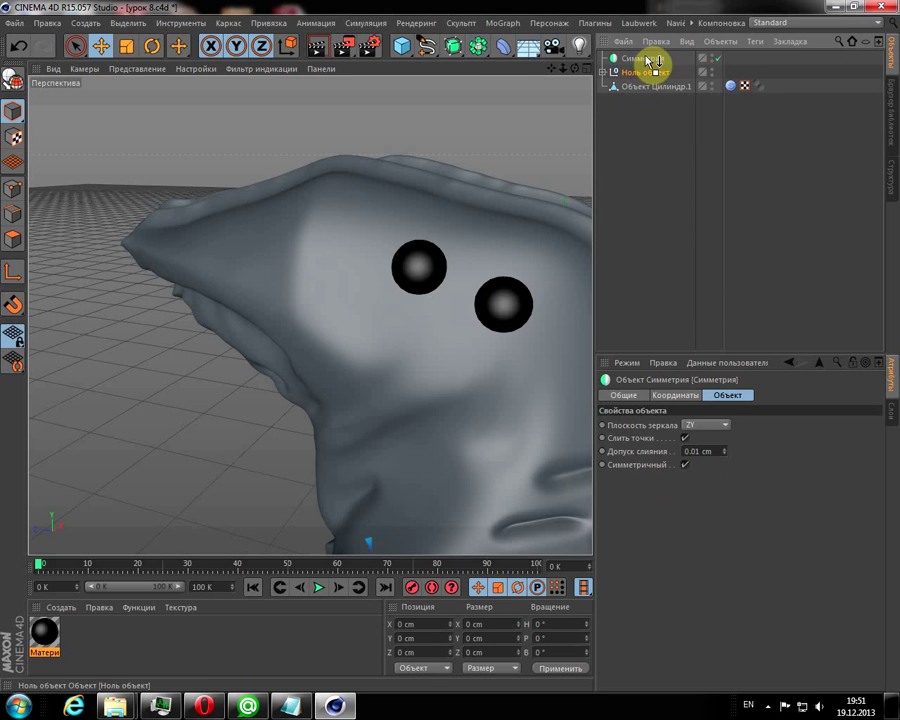
left_click_drag(651, 60, 642, 60)
left_click(603, 58)
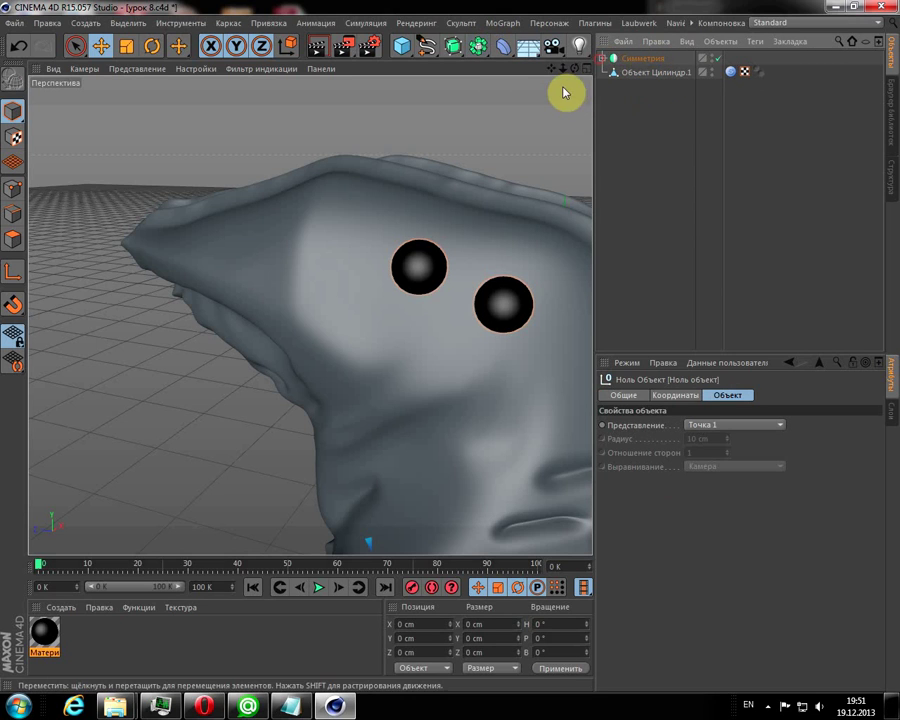
mouse_move(574, 68)
left_mouse_down()
mouse_move(576, 90)
mouse_move(275, 160)
left_mouse_up()
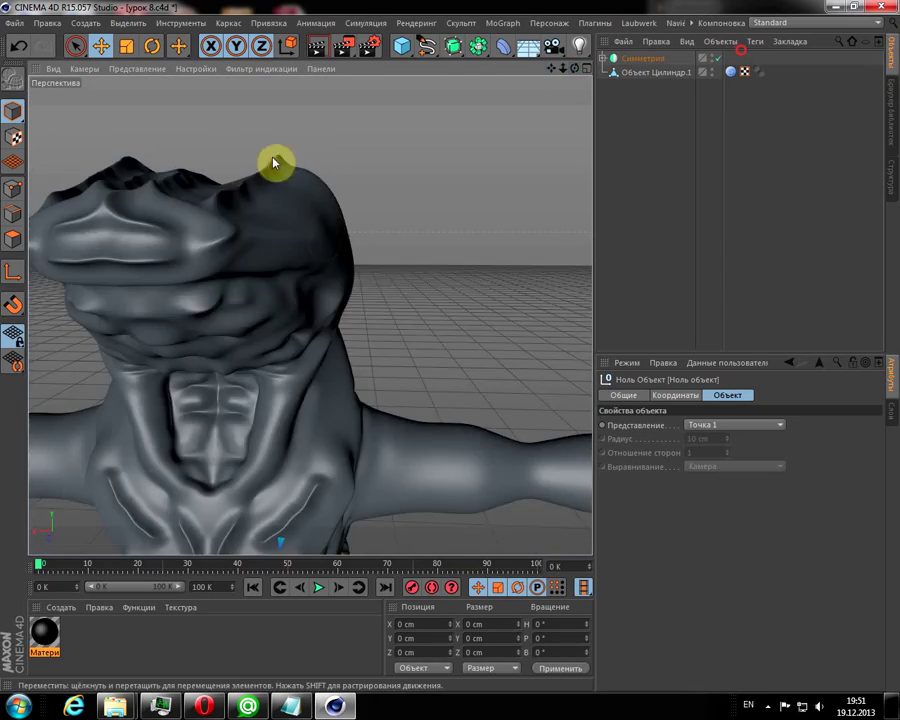
mouse_move(578, 74)
left_mouse_down()
mouse_move(746, 88)
mouse_move(752, 104)
mouse_move(376, 96)
mouse_move(848, 88)
left_mouse_up()
Switch to the Sculpting layout and select the creature mesh to list its sculpt layers
left_click(777, 24)
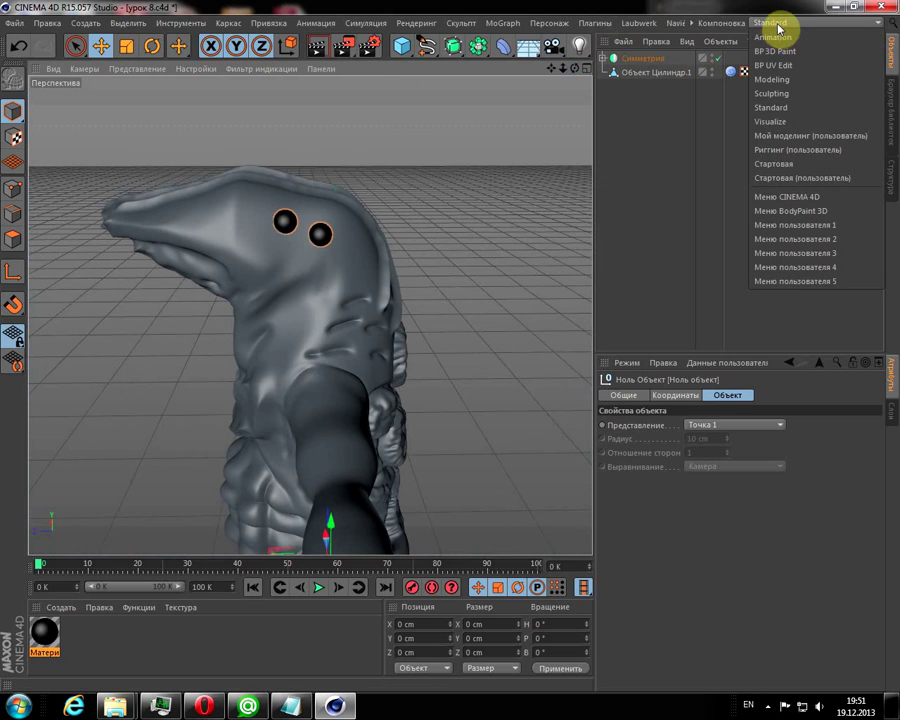
left_click(772, 93)
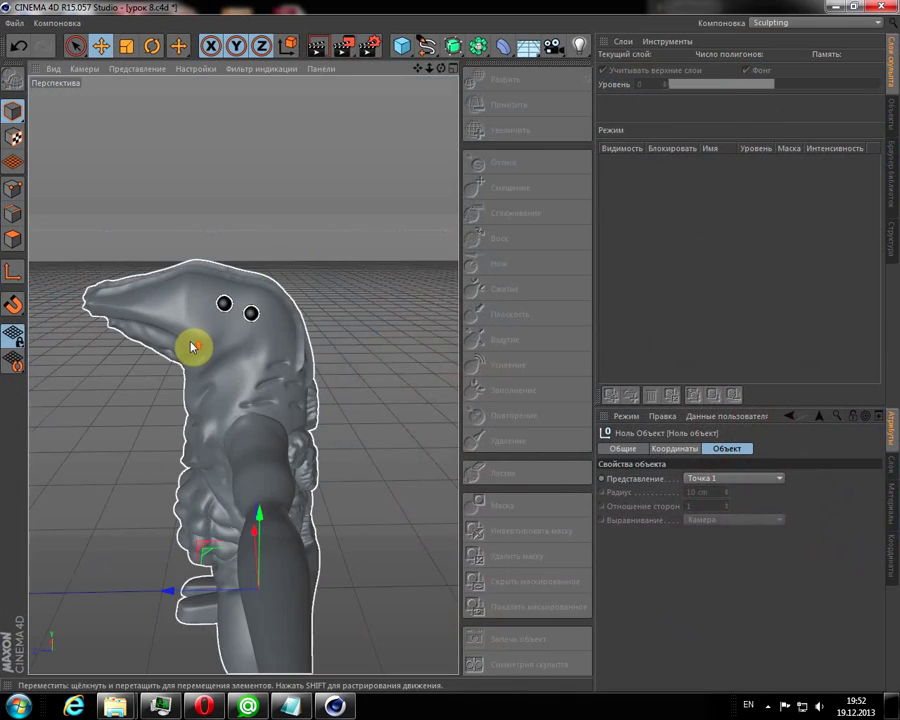
scroll(181, 297, "up", 2)
left_click(184, 297)
scroll(236, 264, "up", 3)
scroll(228, 272, "up", 2)
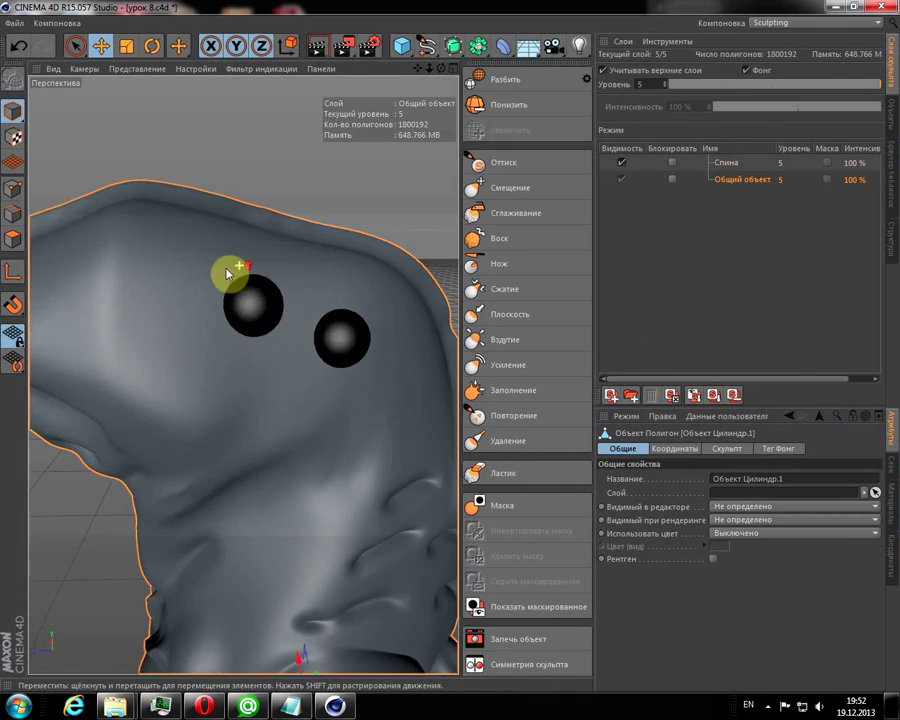
scroll(287, 345, "down", 2)
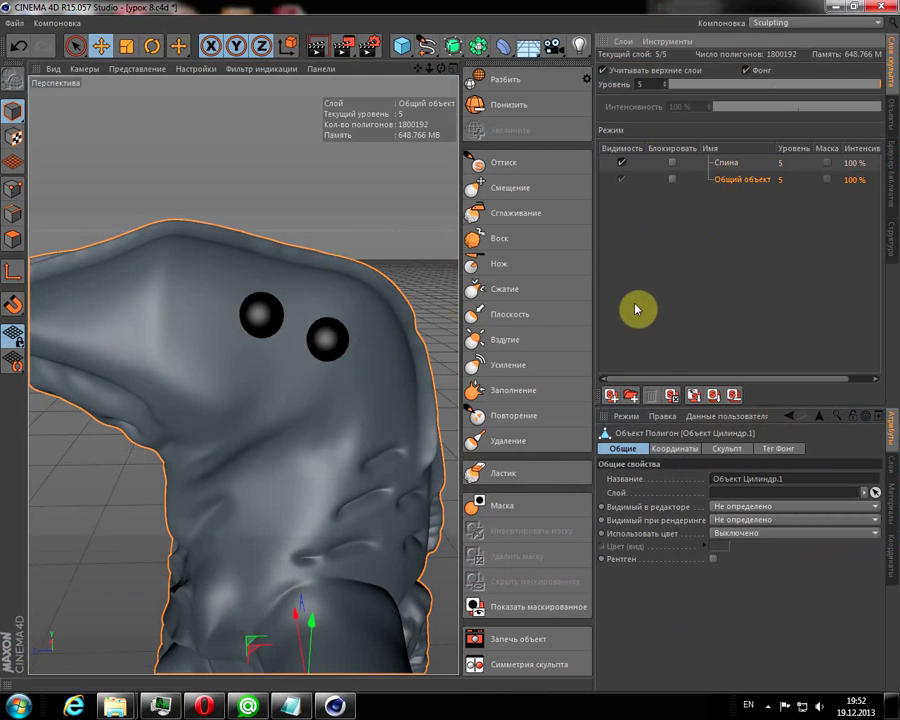
Sculpt brow and eyelid ridges around both eyes with the Оттиск brush at radius 5
left_click(496, 162)
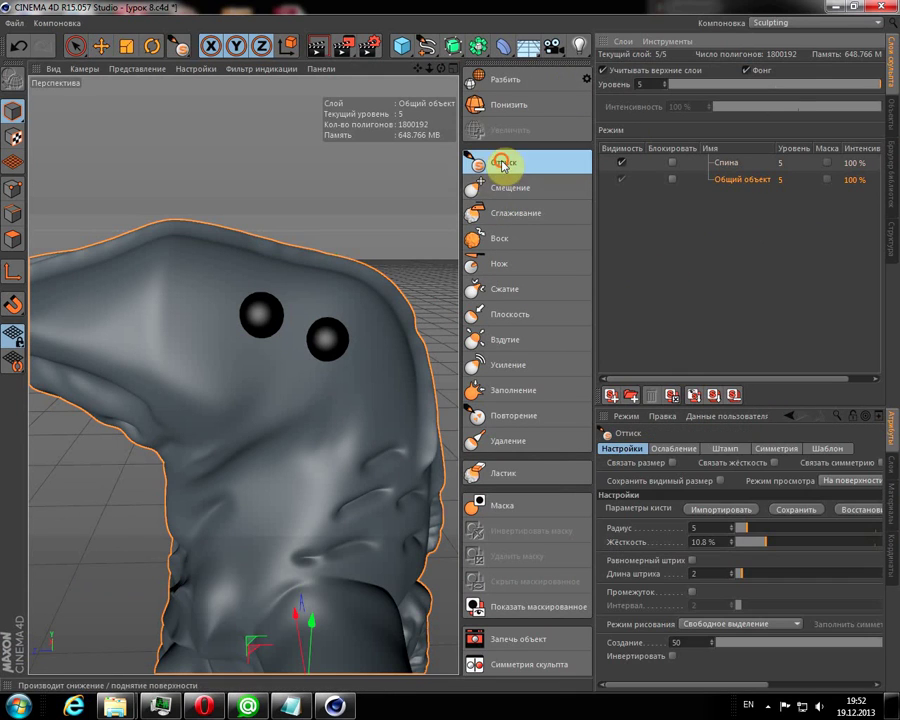
scroll(386, 236, "up", 2)
scroll(170, 330, "up", 1)
scroll(166, 333, "up", 1)
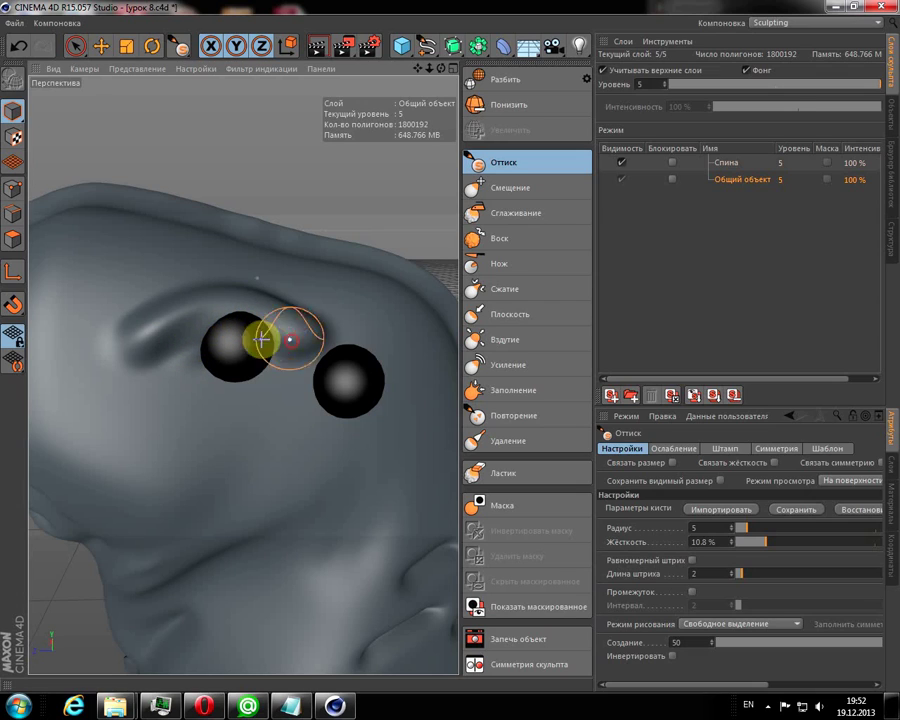
left_click_drag(257, 336, 358, 345)
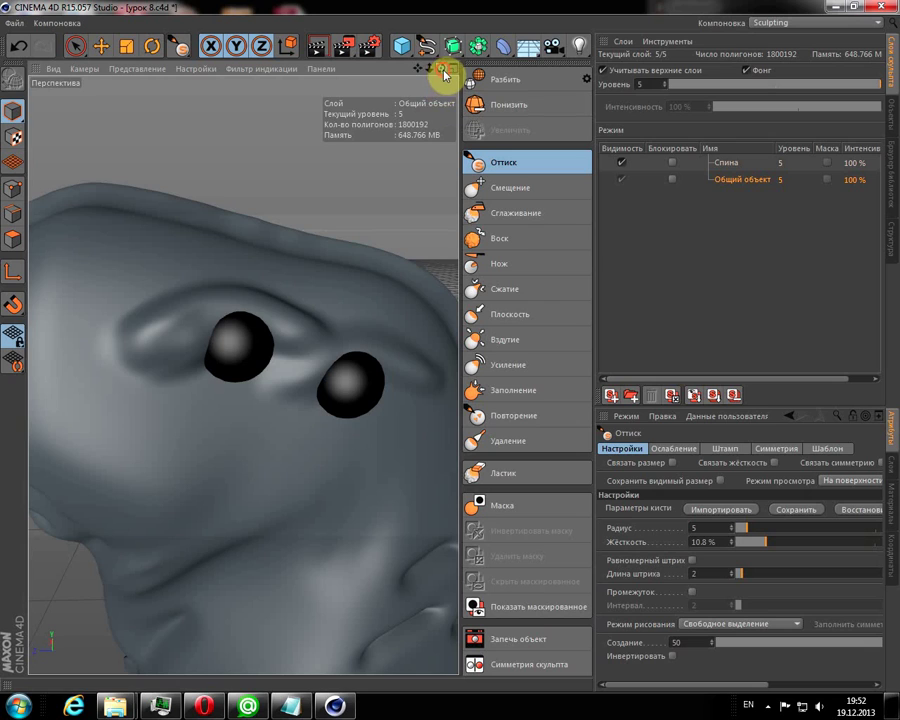
left_click_drag(445, 75, 395, 74)
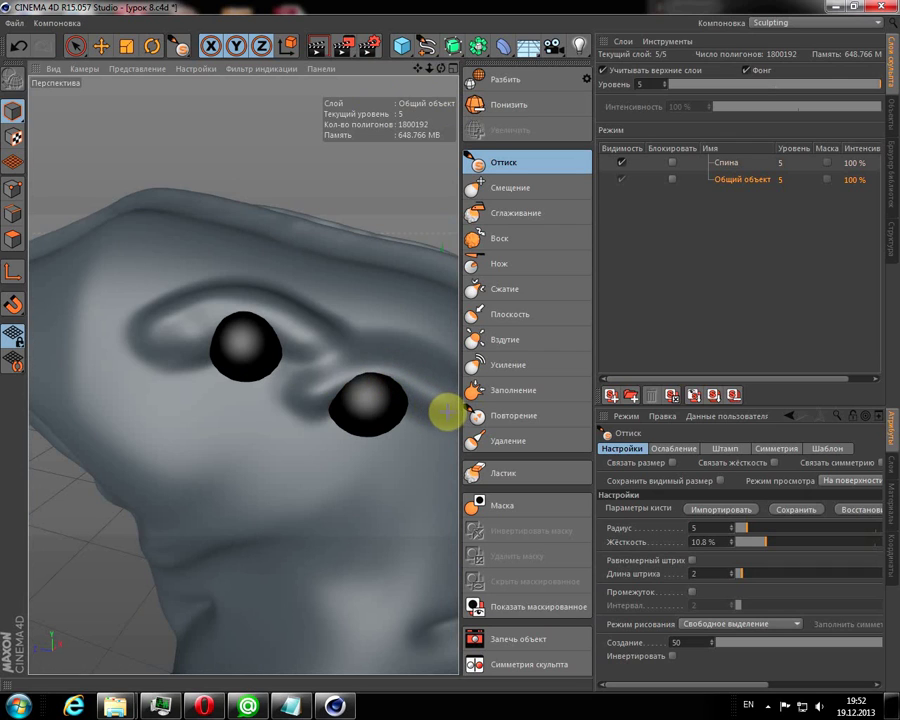
scroll(360, 355, "down", 4)
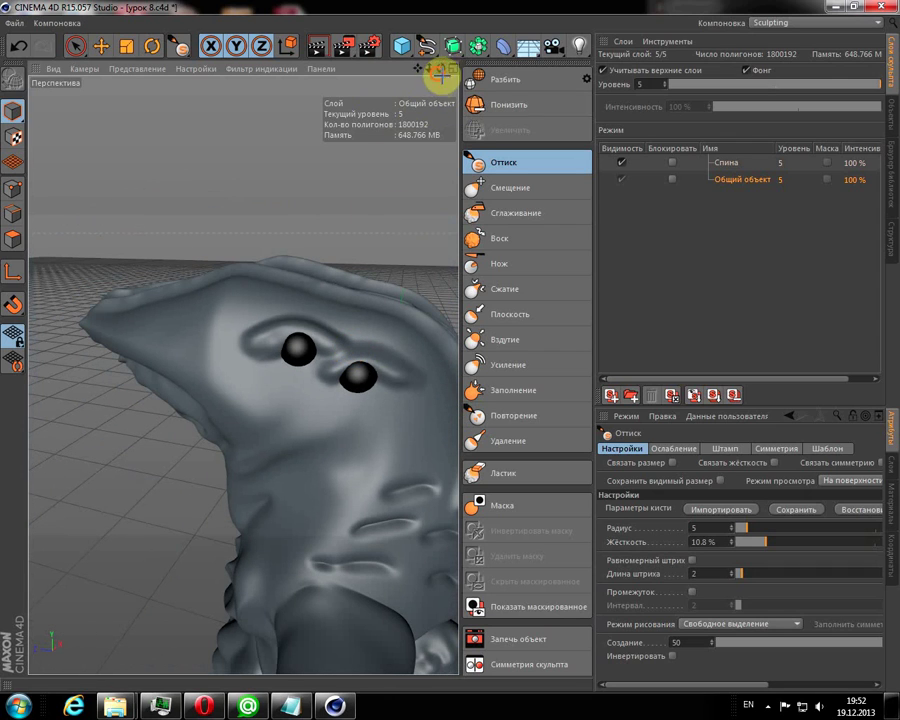
left_click_drag(440, 76, 444, 64)
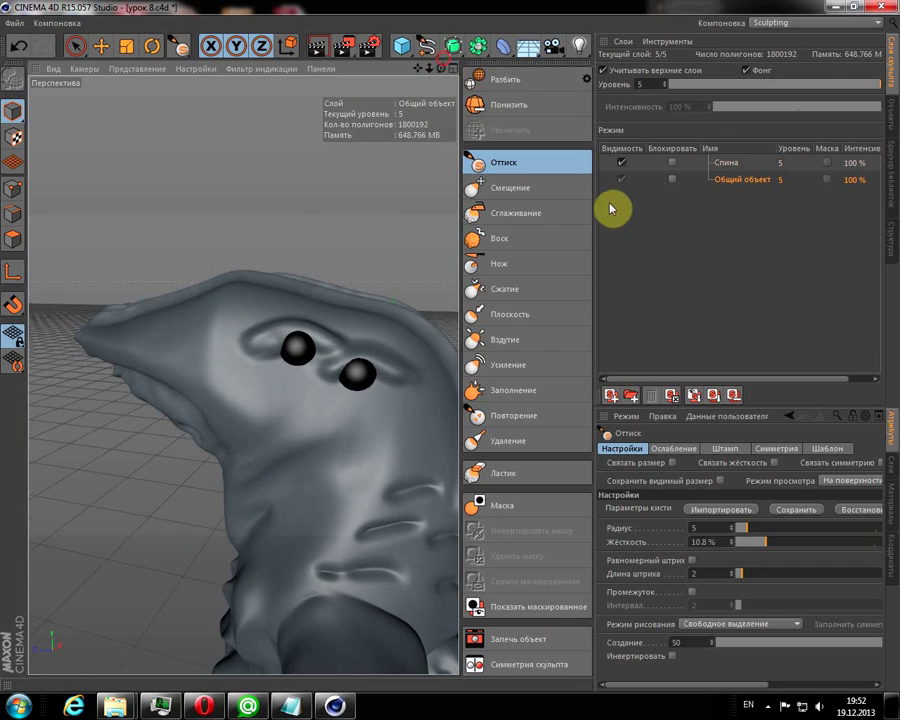
Thicken the eyelid rims around both eyes with the Воск brush (radius 4, strength 25.4 %)
left_click(520, 238)
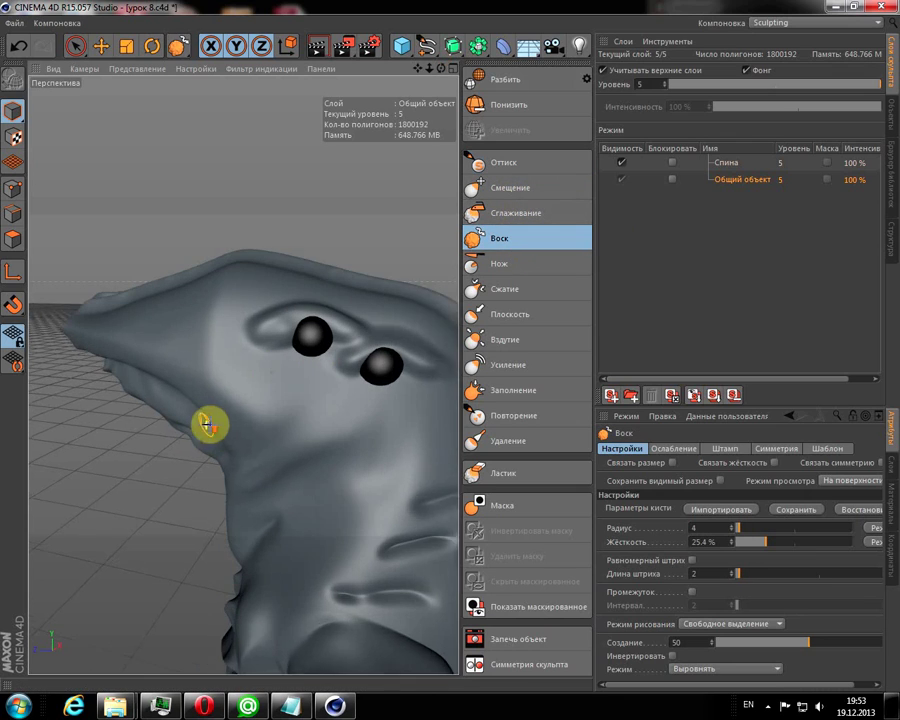
mouse_move(211, 424)
left_mouse_down("alt")
mouse_move(281, 327)
mouse_move(348, 368)
left_mouse_up("alt")
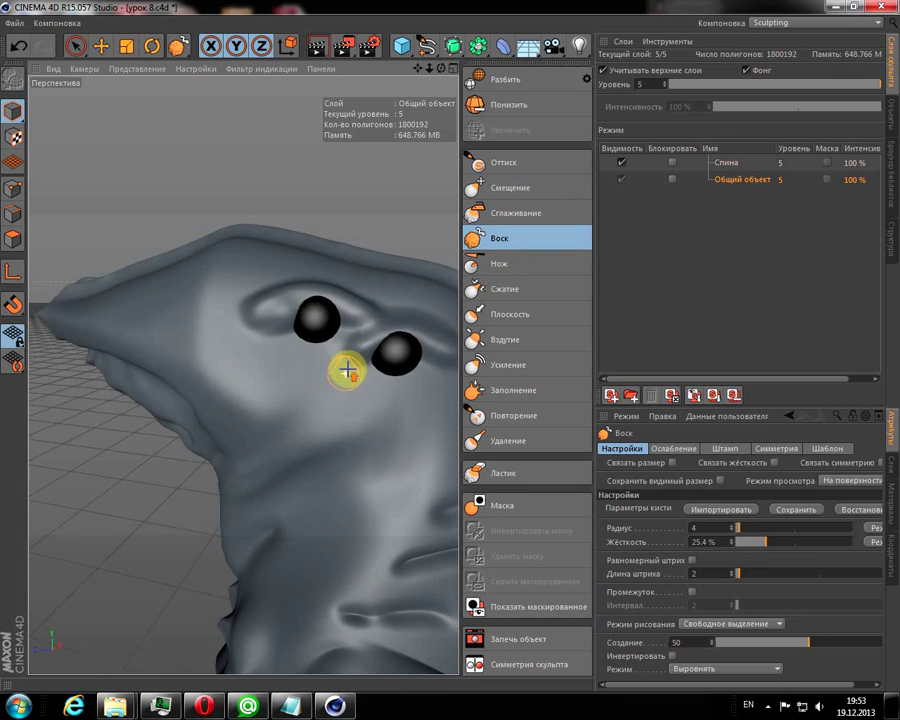
left_click_drag(441, 68, 418, 338)
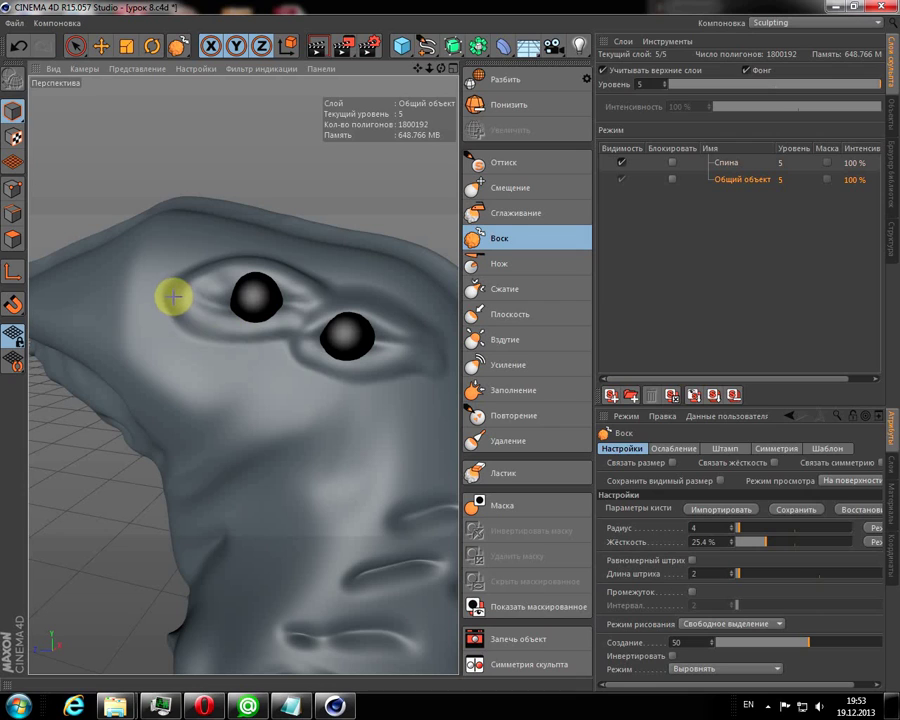
Activate the Сглаживание brush at radius 4 and zoom in on the left eye
left_click(482, 213)
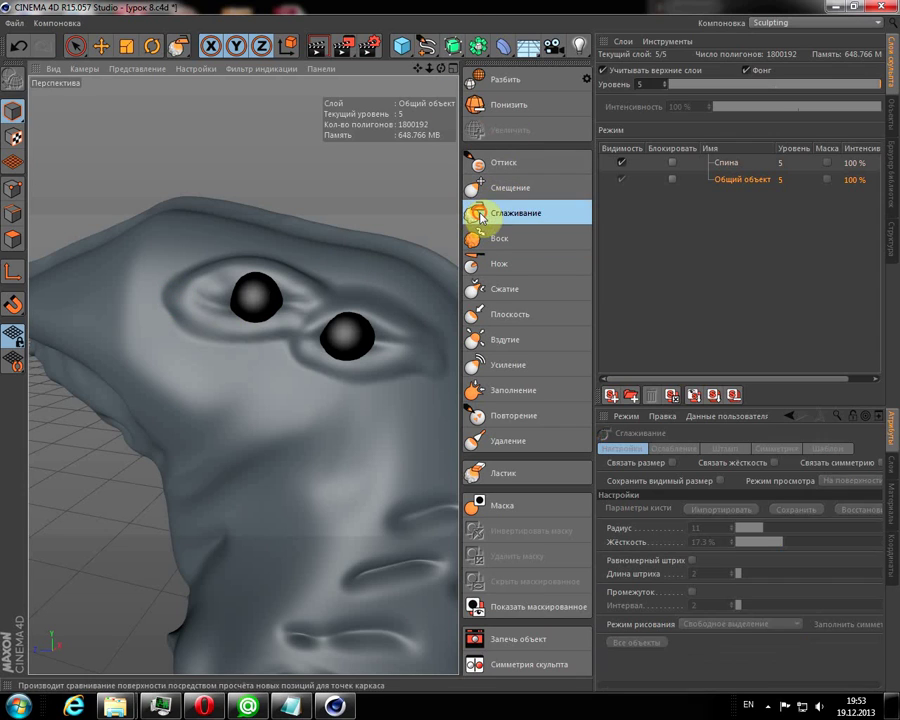
left_click(752, 530)
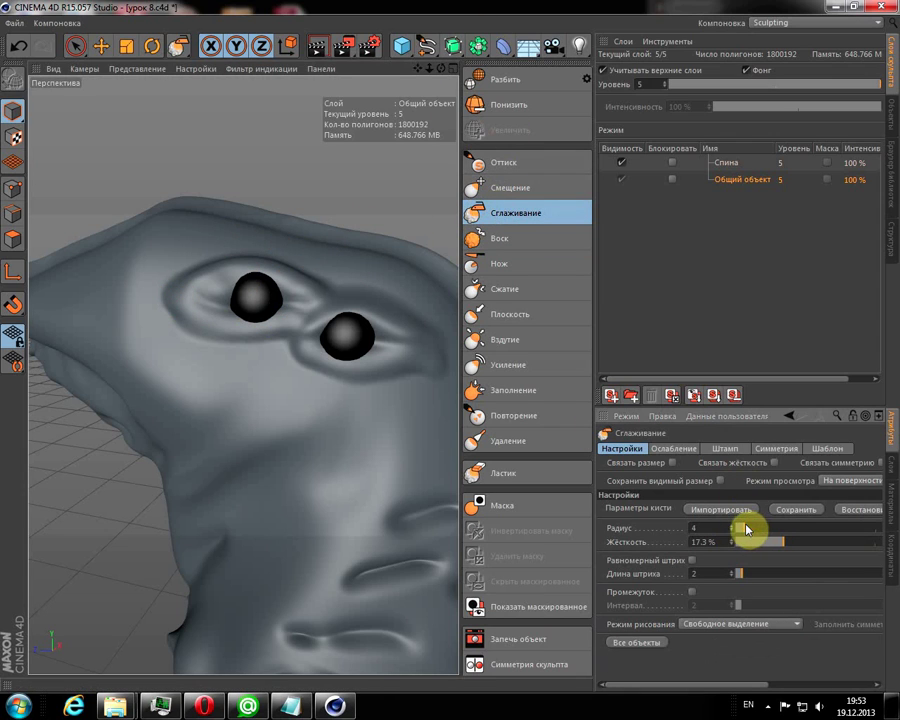
scroll(250, 320, "up", 3)
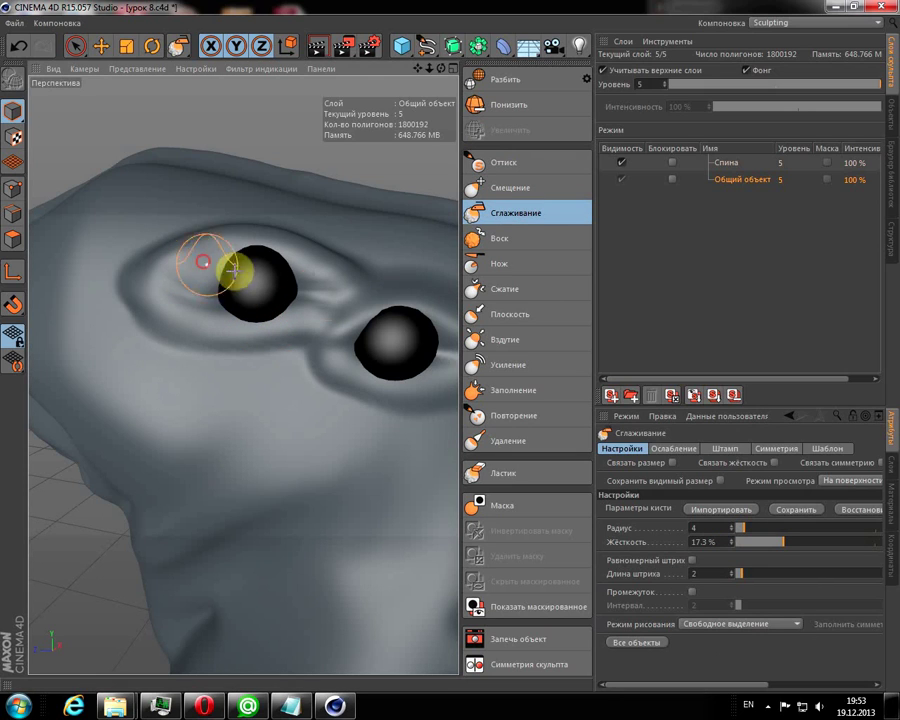
scroll(320, 336, "up", 2)
scroll(492, 240, "down", 1)
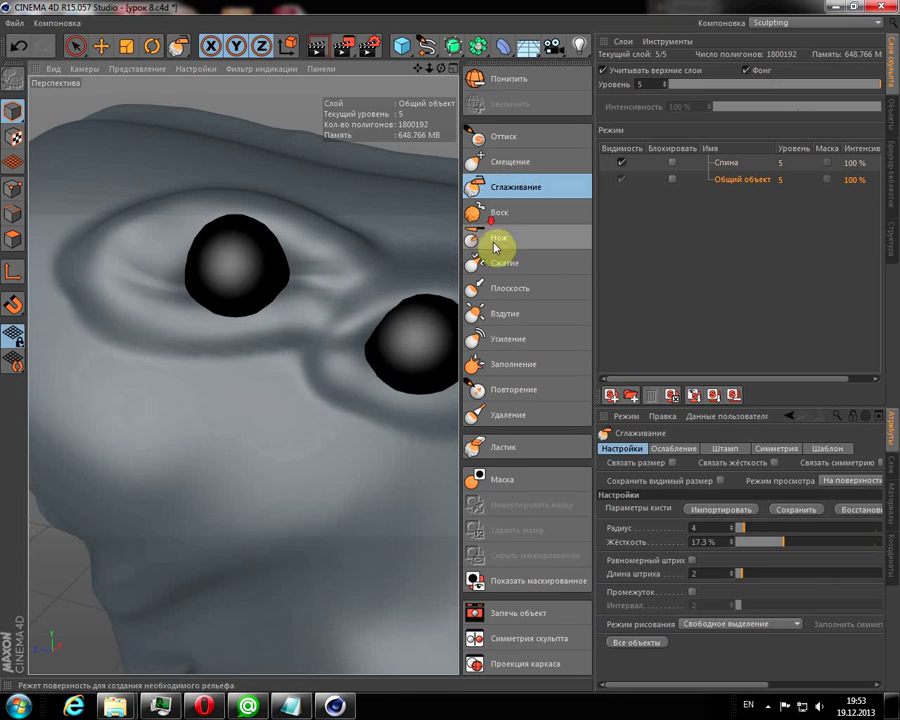
Set the Смещение brush to radius 6 and try pulling the left upper lid down, undoing it
left_click(510, 161)
left_click_drag(724, 531, 712, 528)
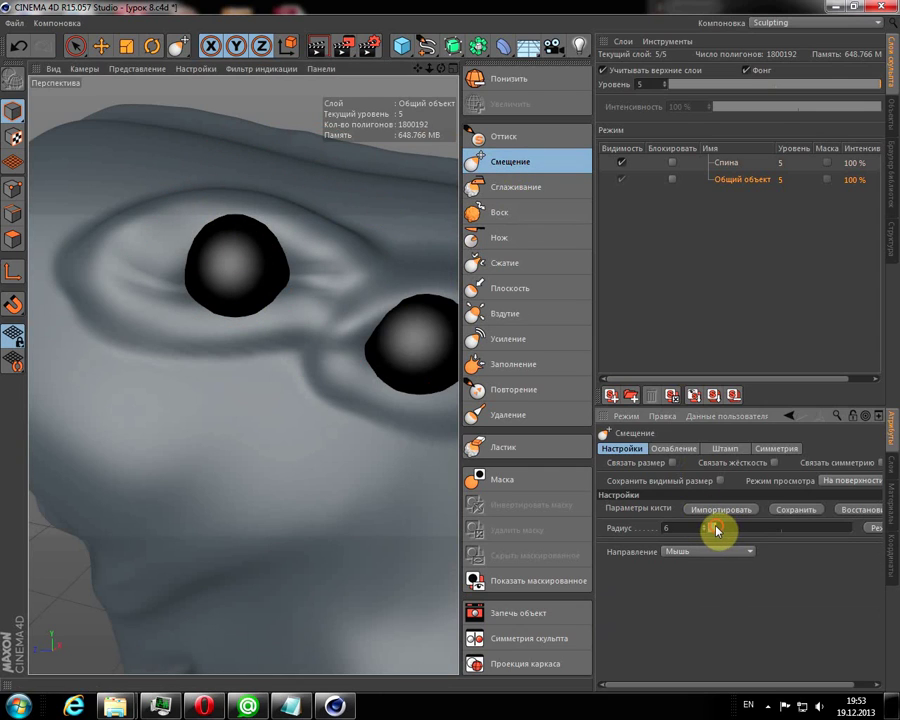
scroll(281, 352, "down", 2)
mouse_move(281, 352)
left_mouse_down("alt")
mouse_move(443, 78)
mouse_move(508, 106)
left_mouse_up("alt")
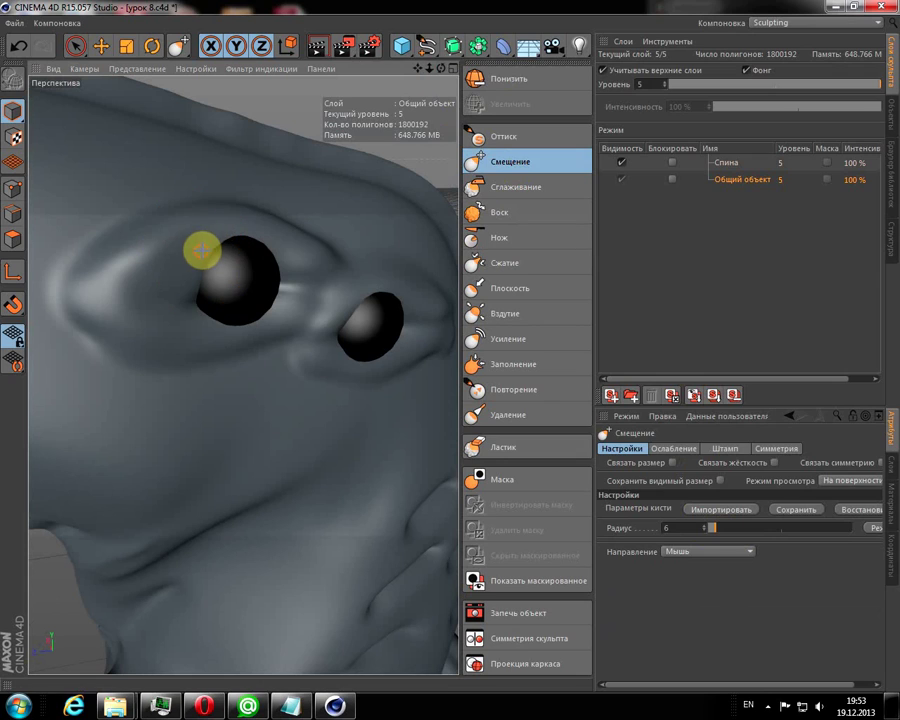
left_click_drag(205, 250, 244, 238)
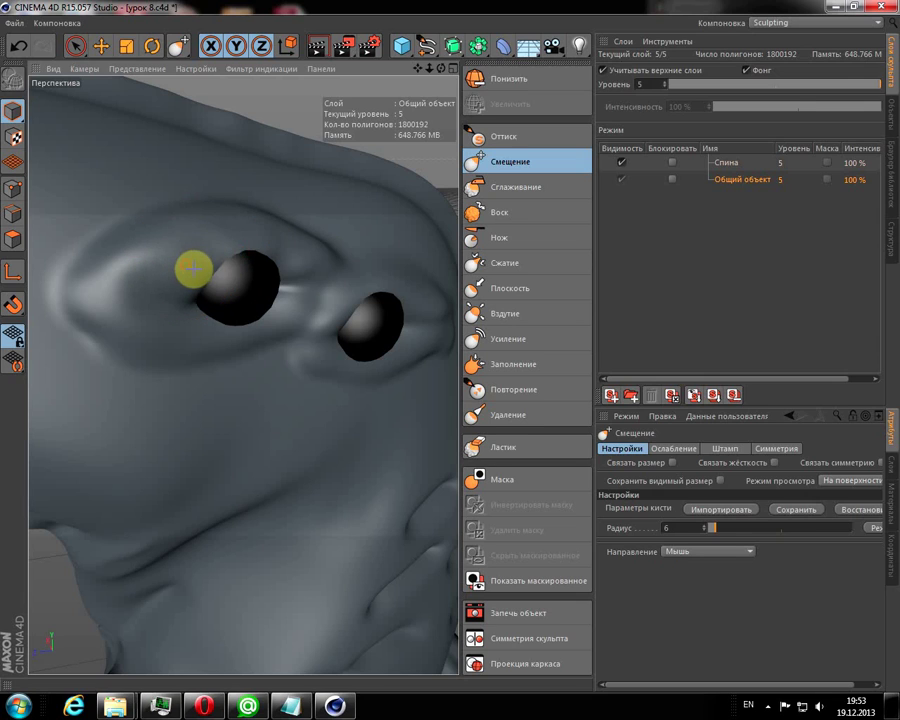
left_click_drag(226, 254, 234, 248)
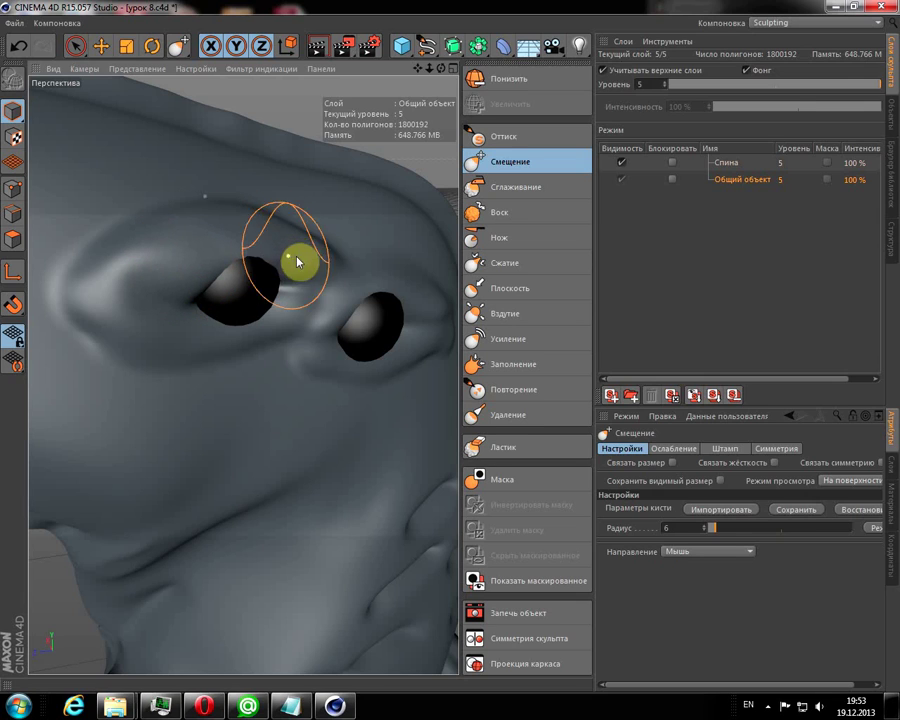
key("ctrl+z")
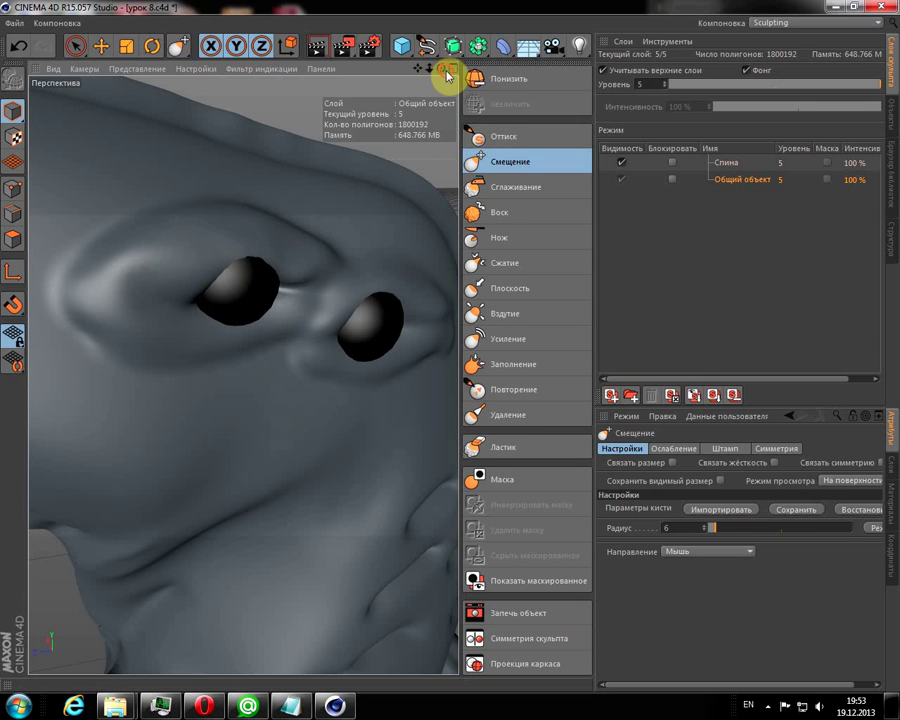
Nudge the skin above the right eye down over it with Смещение
left_click_drag(447, 76, 356, 70)
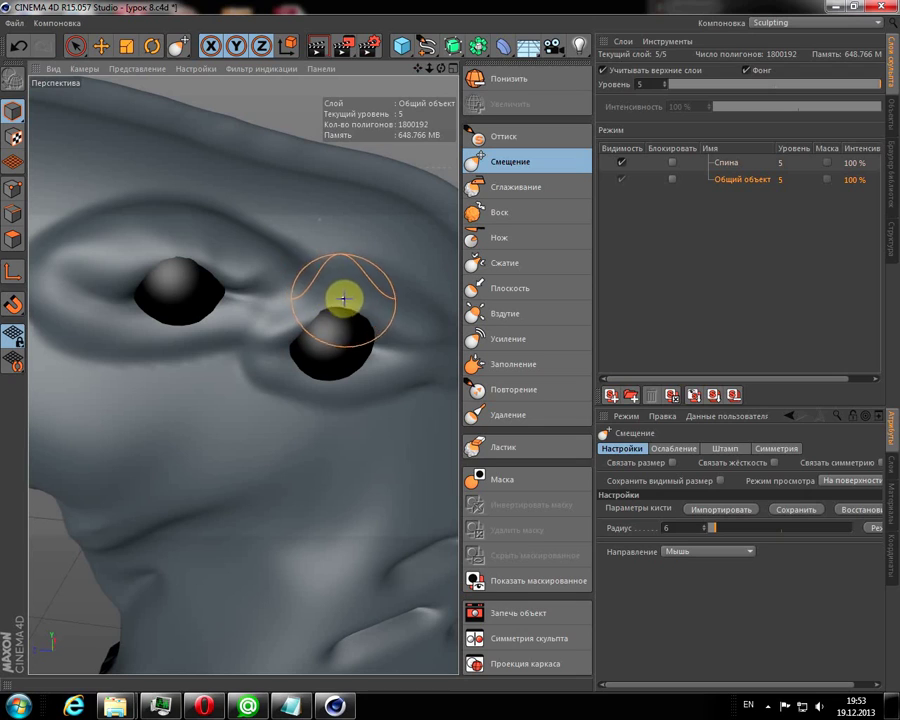
key("ctrl+z")
left_click_drag(383, 321, 331, 300)
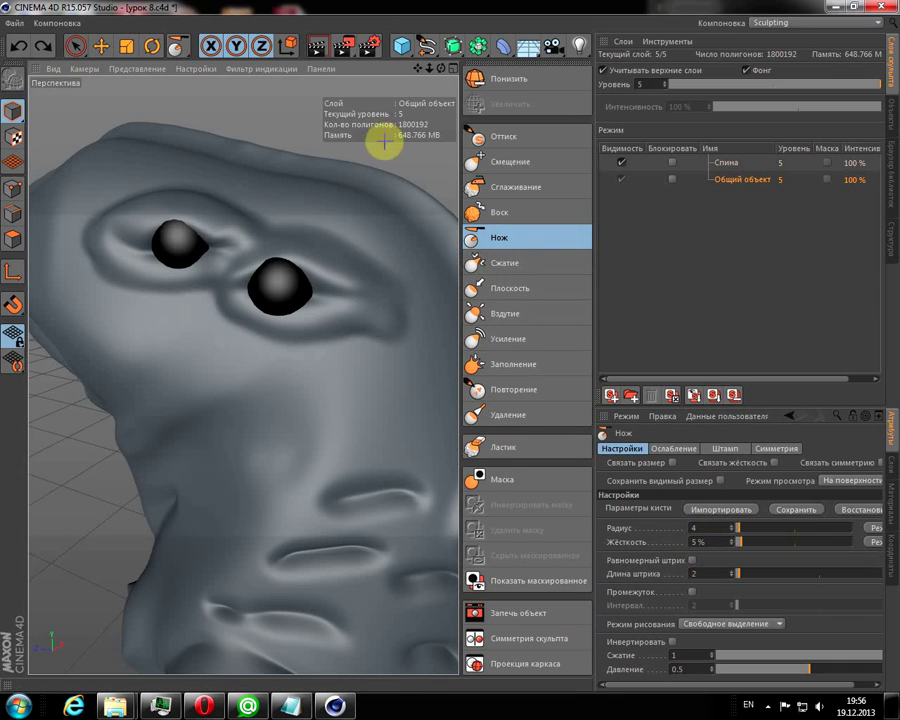
Undo recent changes to the head shape and orbit to a frontal view
left_click_drag(444, 75, 462, 90)
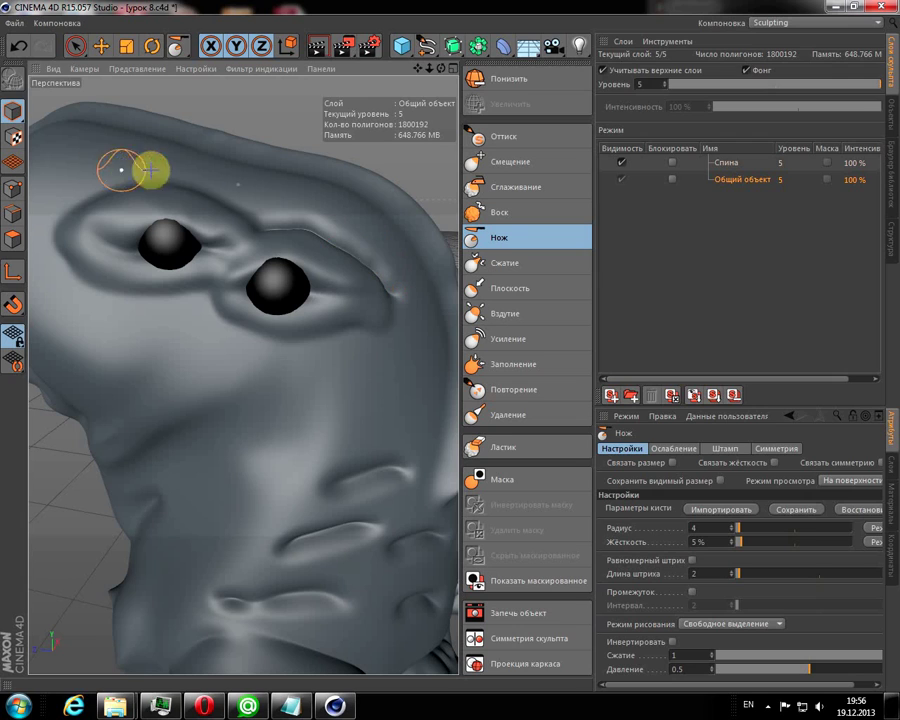
key("ctrl+y")
key("ctrl+shift+z")
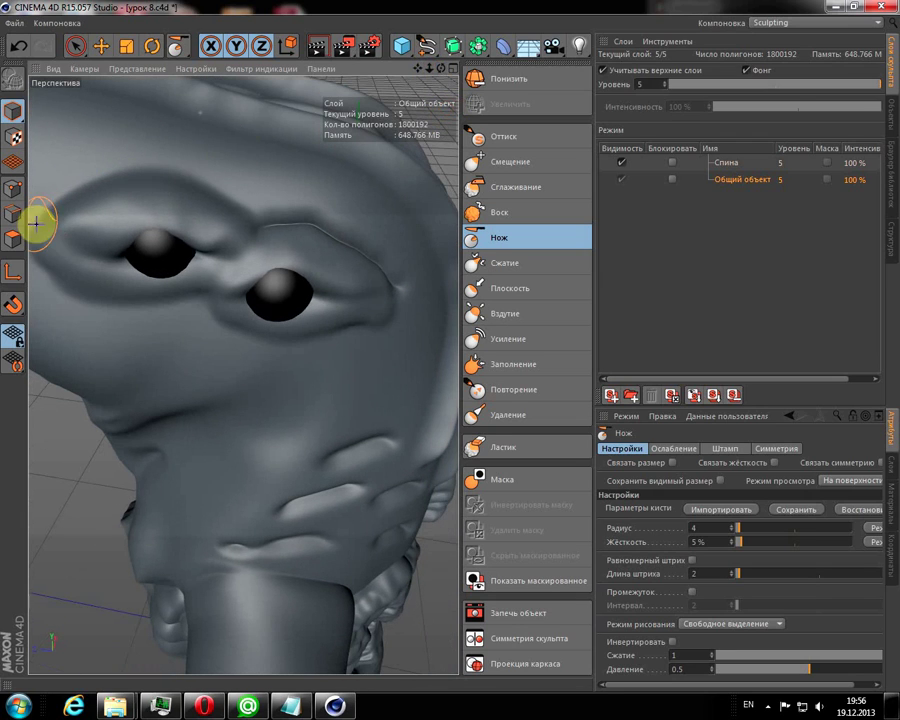
key("ctrl+shift+z")
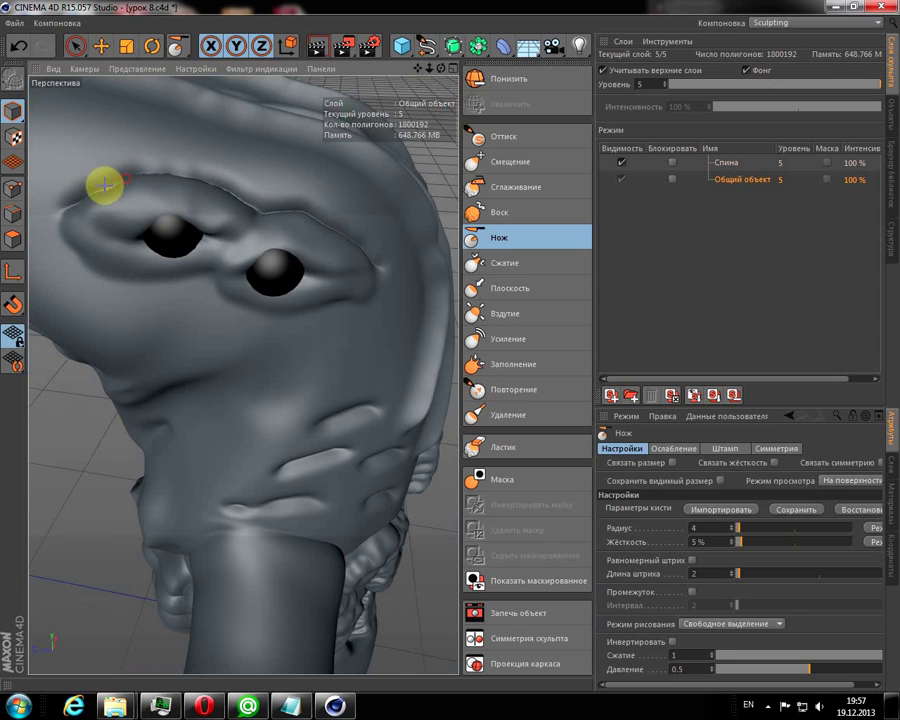
key("ctrl+shift+z")
key("ctrl+shift+z")
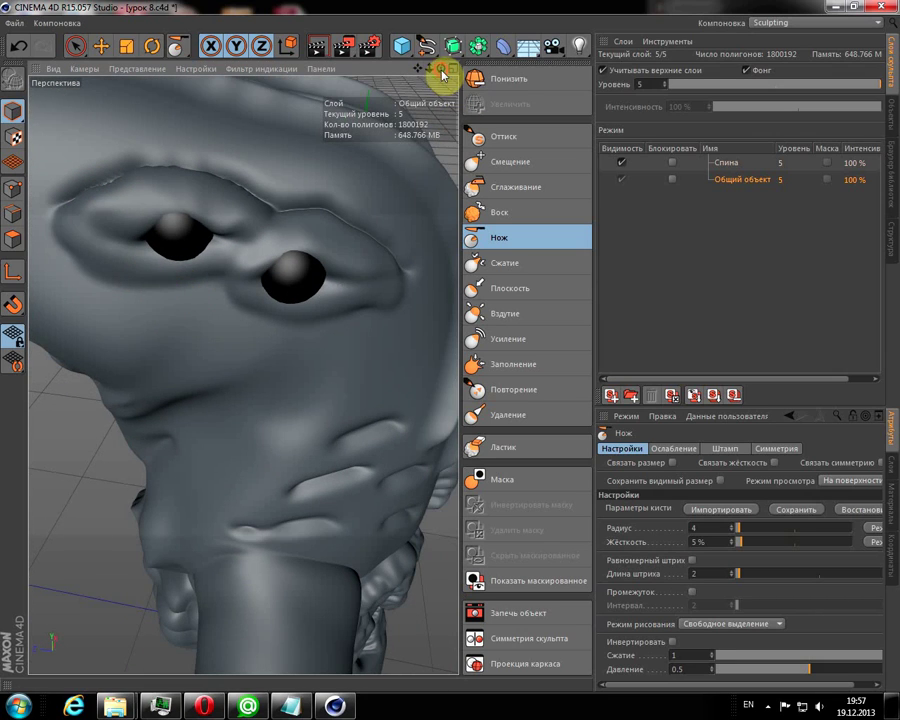
left_click_drag(443, 75, 436, 20)
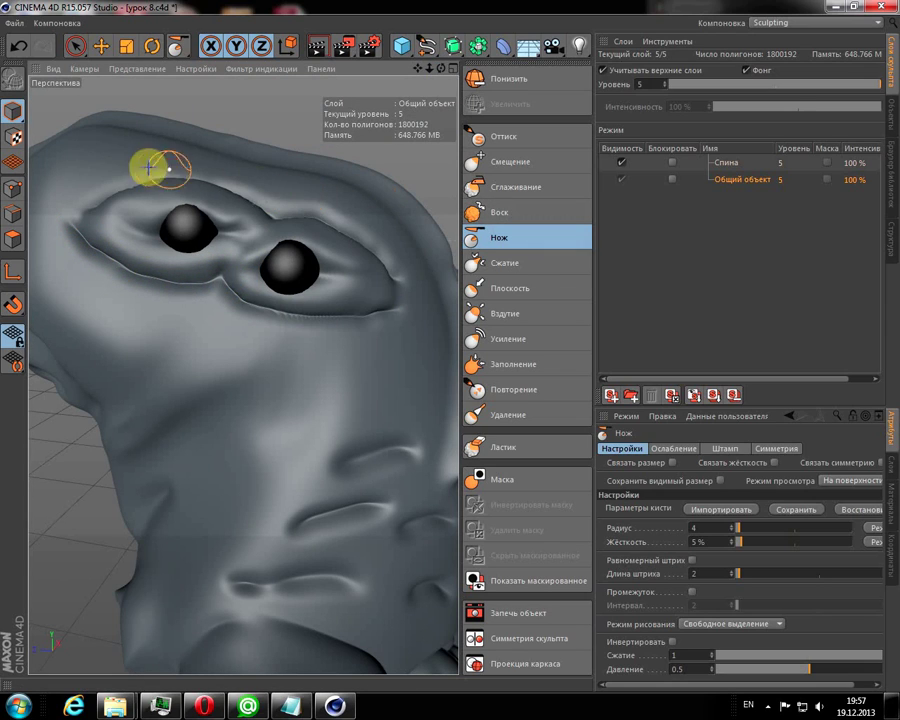
mouse_move(441, 68)
left_mouse_down()
mouse_move(426, 100)
mouse_move(443, 78)
mouse_move(438, 124)
left_mouse_up()
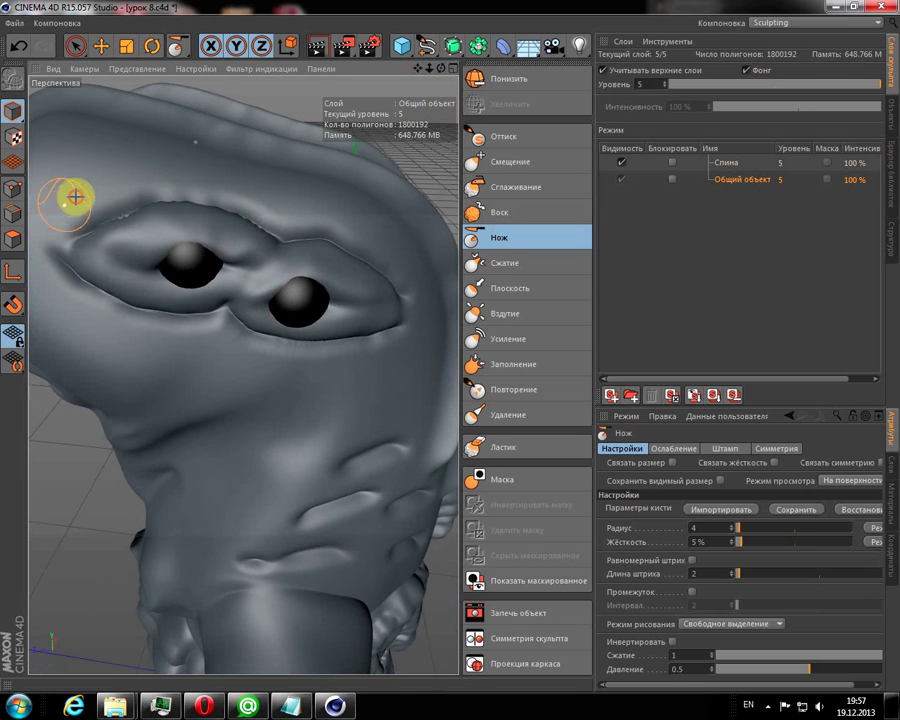
Carve thin Нож creases along the brow ridge and across the cheek below the eyes
left_click_drag(109, 184, 312, 210)
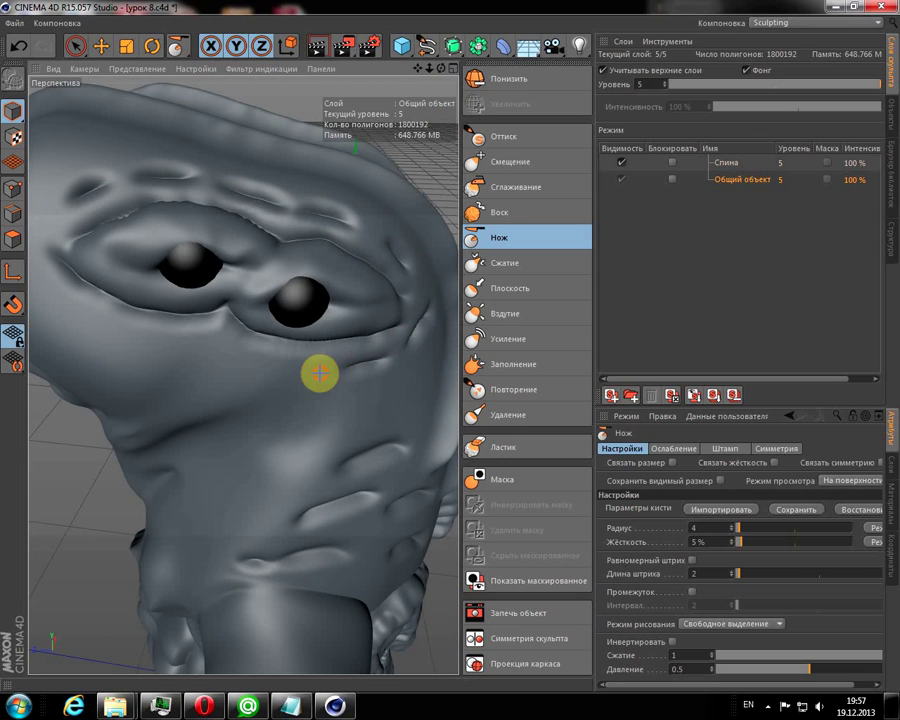
left_click_drag(368, 374, 438, 348)
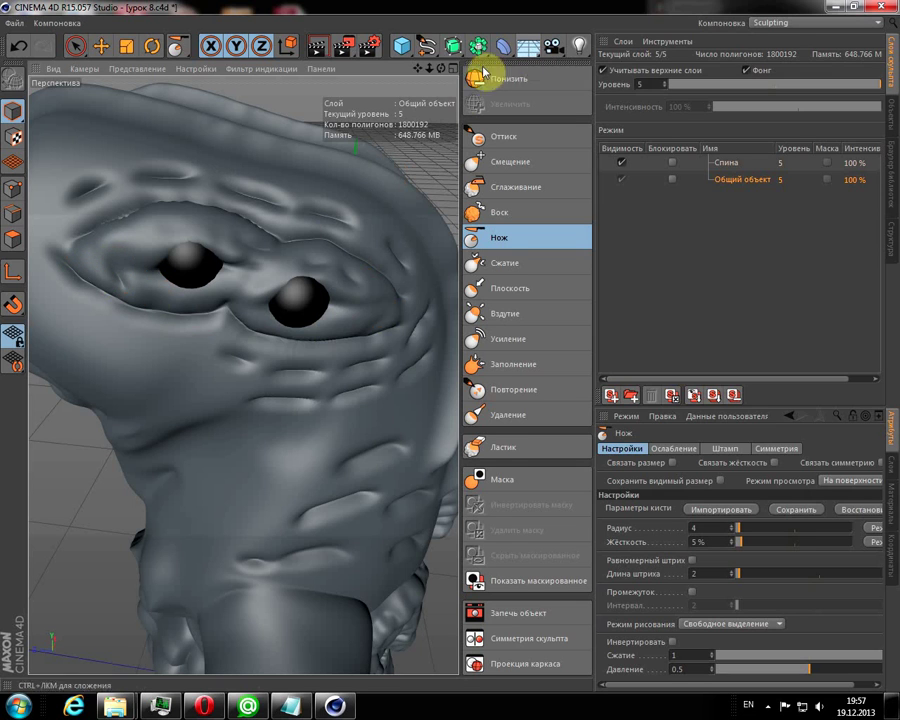
mouse_move(444, 46)
left_mouse_down("alt")
mouse_move(398, 22)
mouse_move(420, 35)
mouse_move(428, 120)
left_mouse_up("alt")
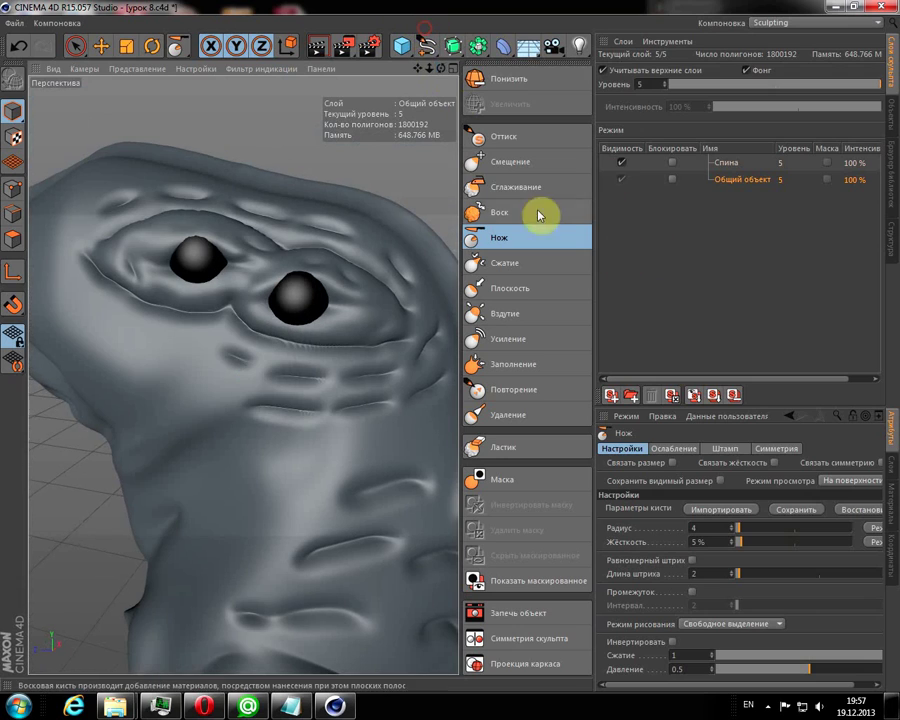
left_click(496, 187)
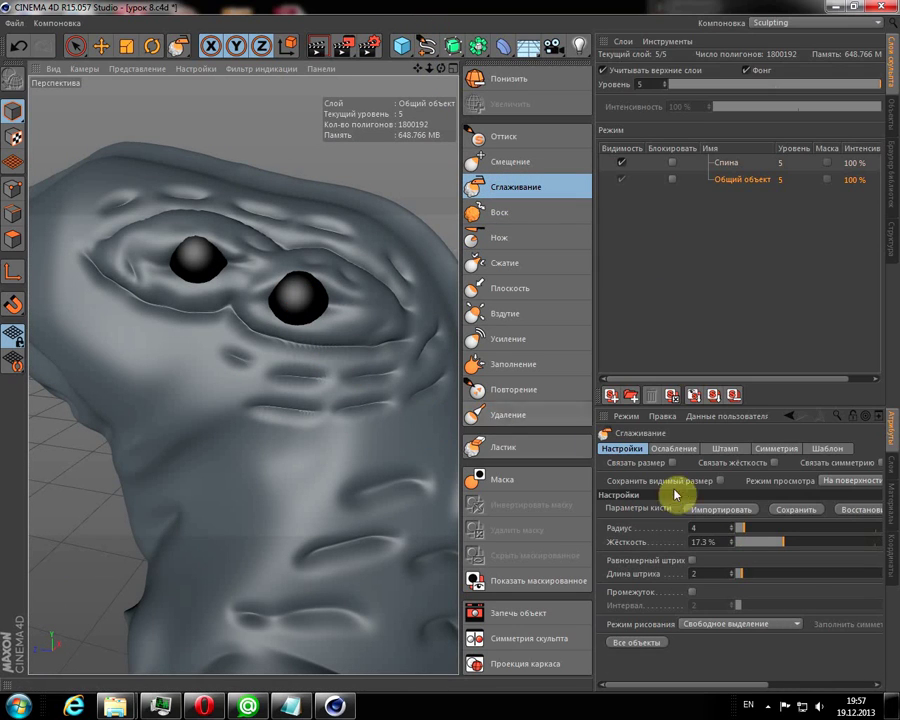
Raise the Сглаживание brush radius to 7 and soften the skin above the left eye
left_click_drag(741, 528, 750, 528)
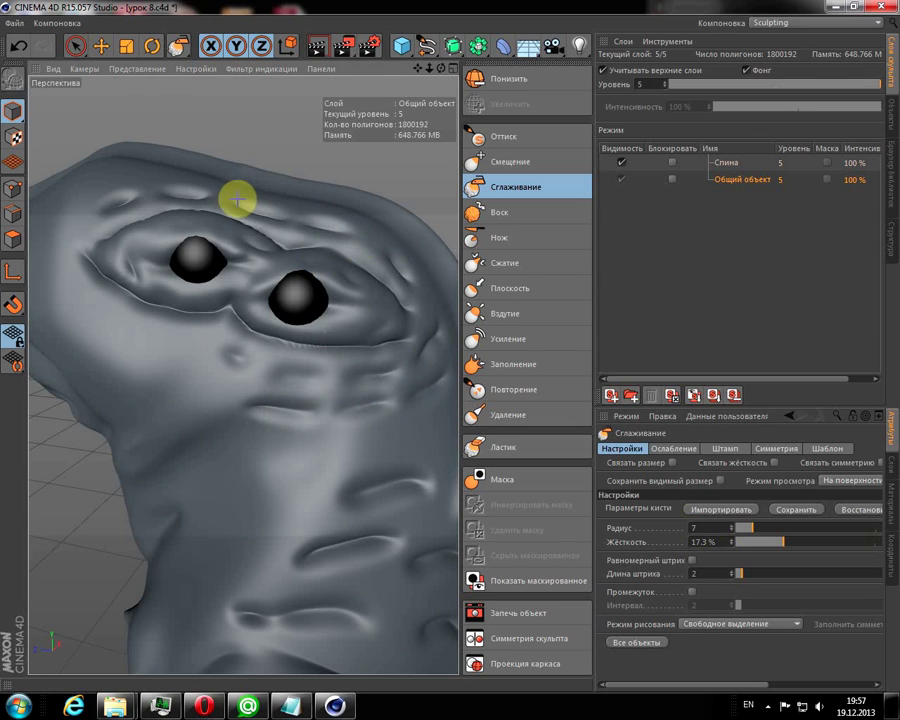
left_click_drag(240, 200, 205, 205)
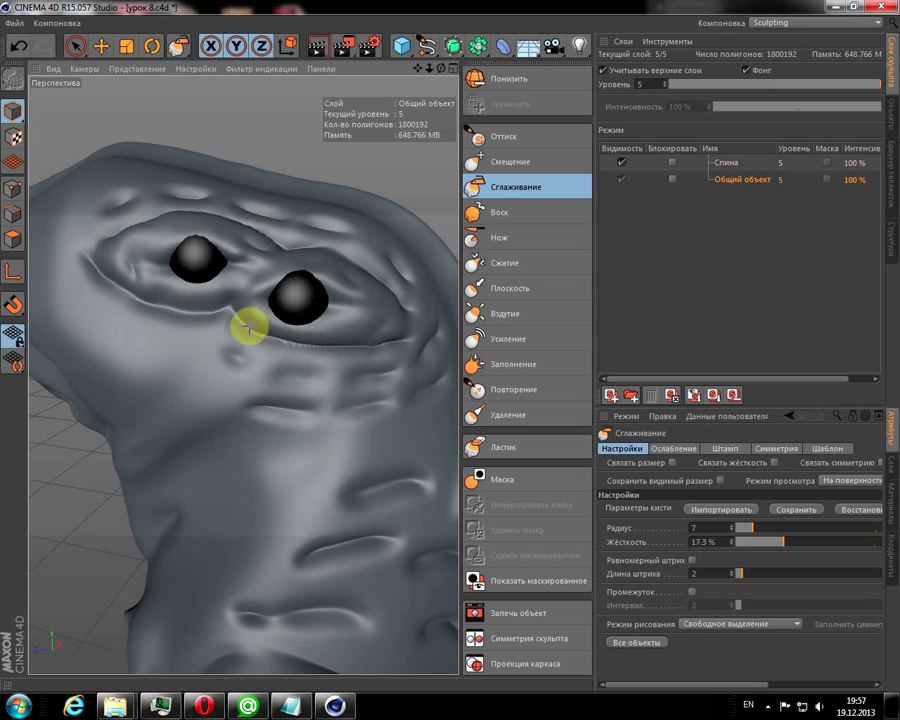
left_click_drag(420, 368, 360, 197, "alt")
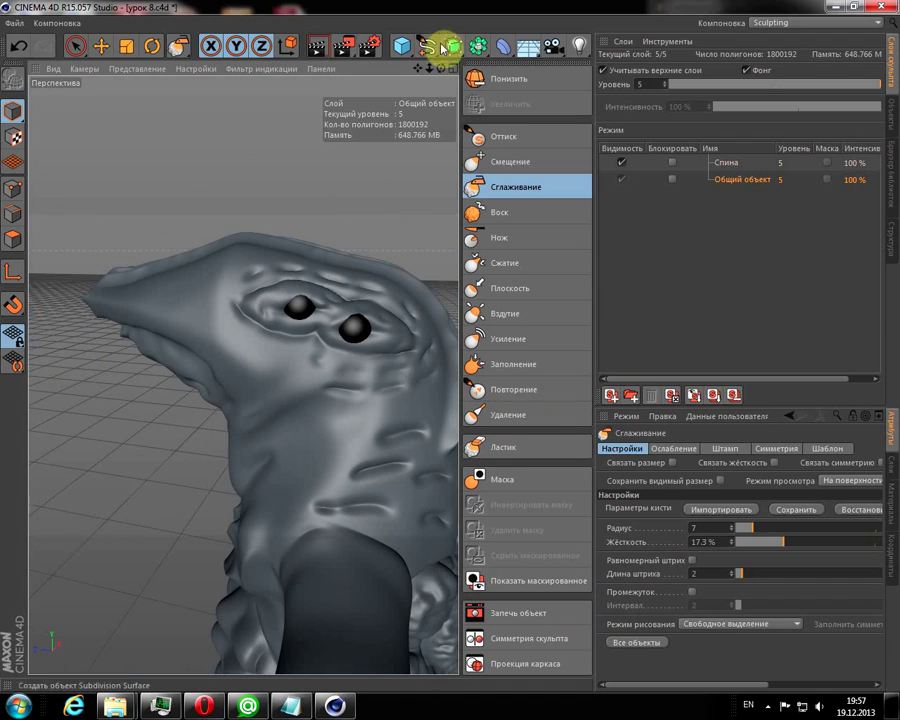